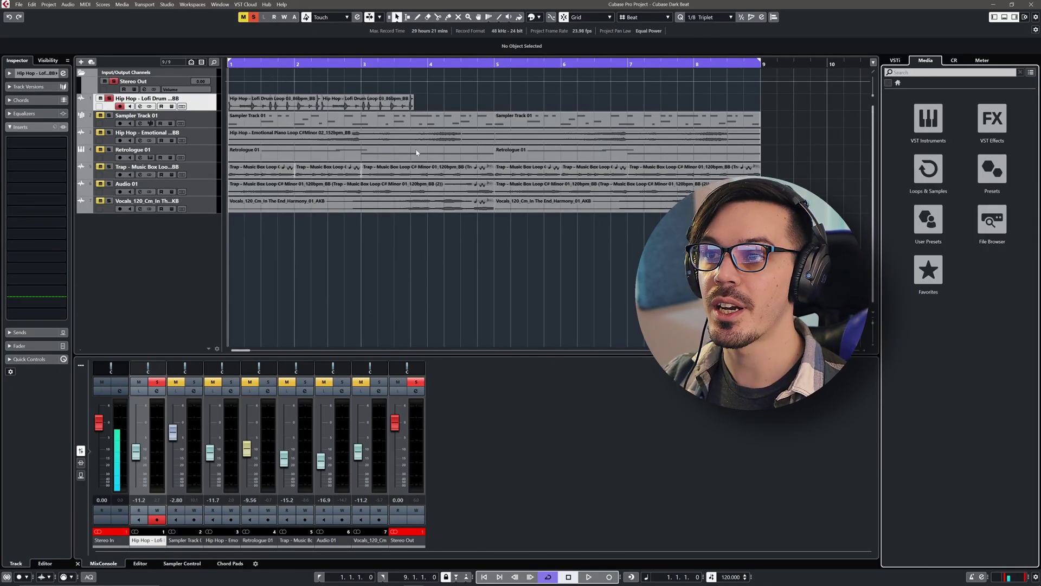
With the drum loop selected, browse the Hard Knocks library down to its kick samples and start playback
left_click(267, 102)
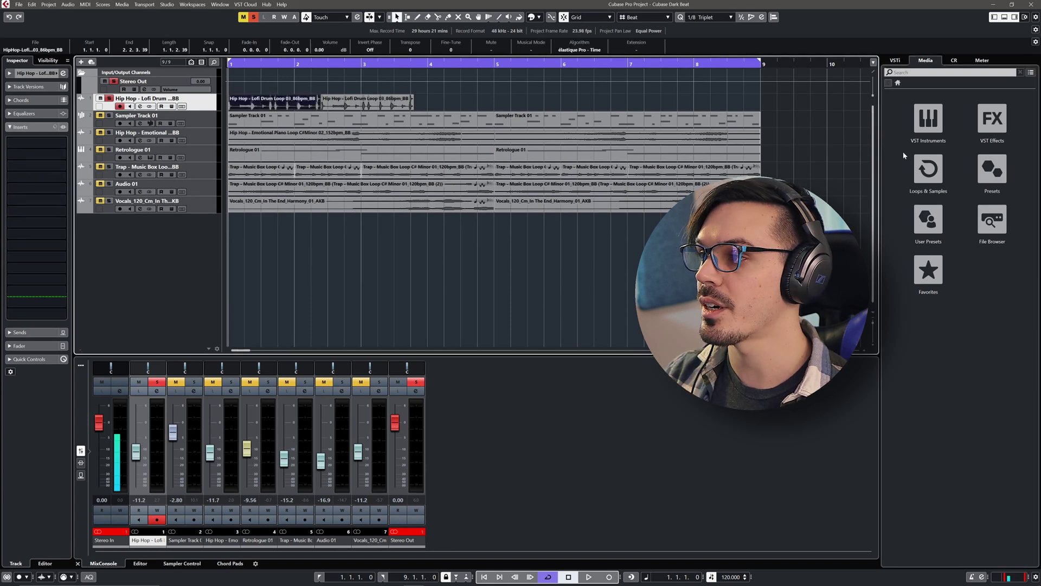
left_click(916, 160)
left_click(985, 266)
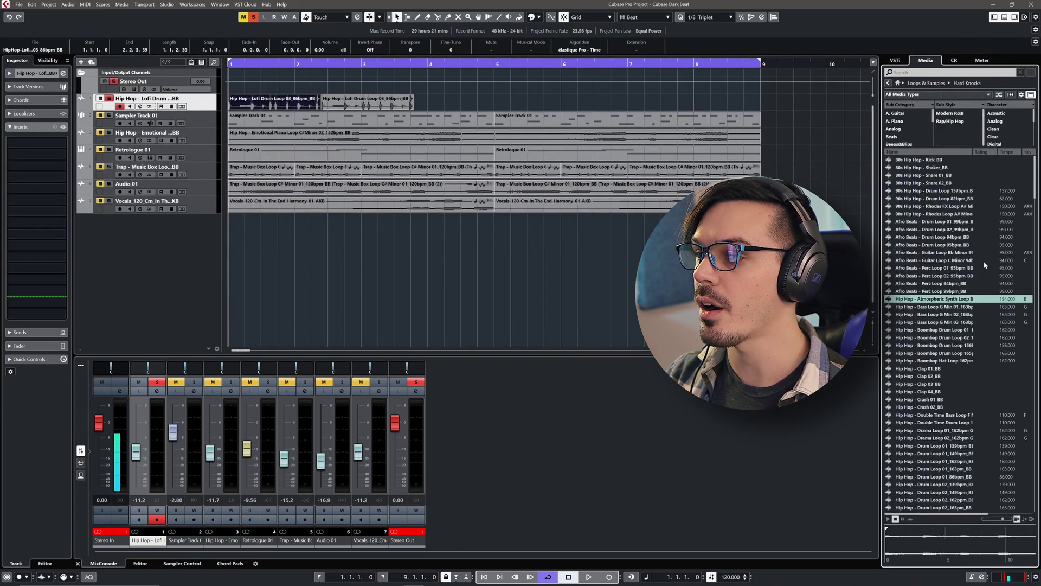
scroll(932, 345, "down", 15)
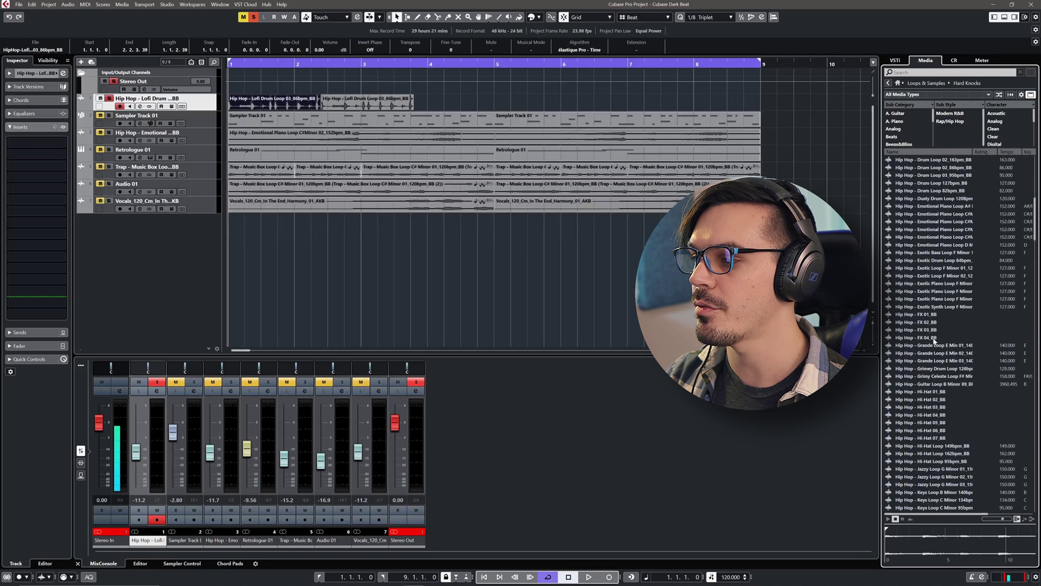
scroll(938, 325, "down", 9)
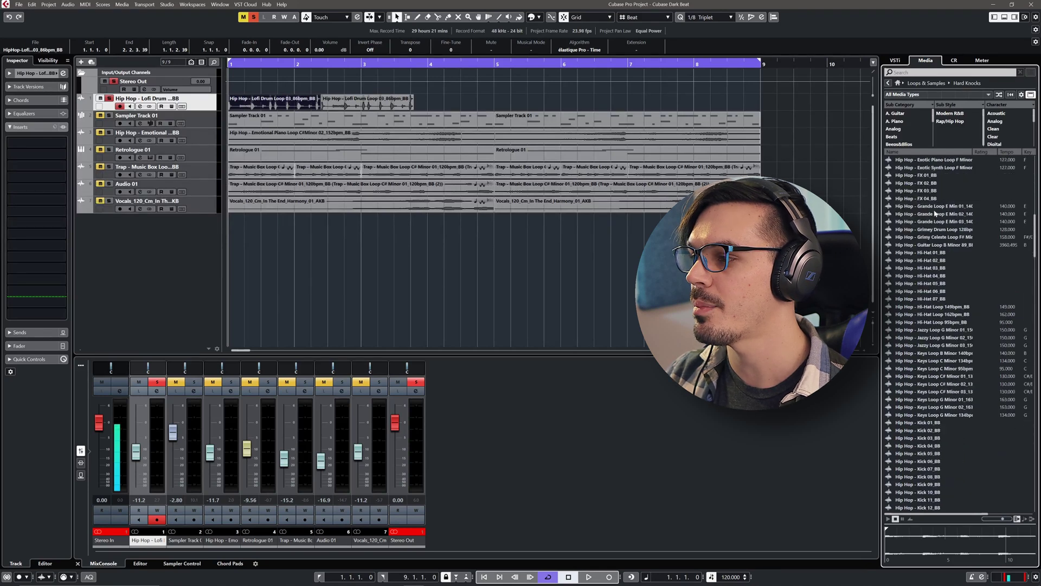
scroll(946, 301, "down", 6)
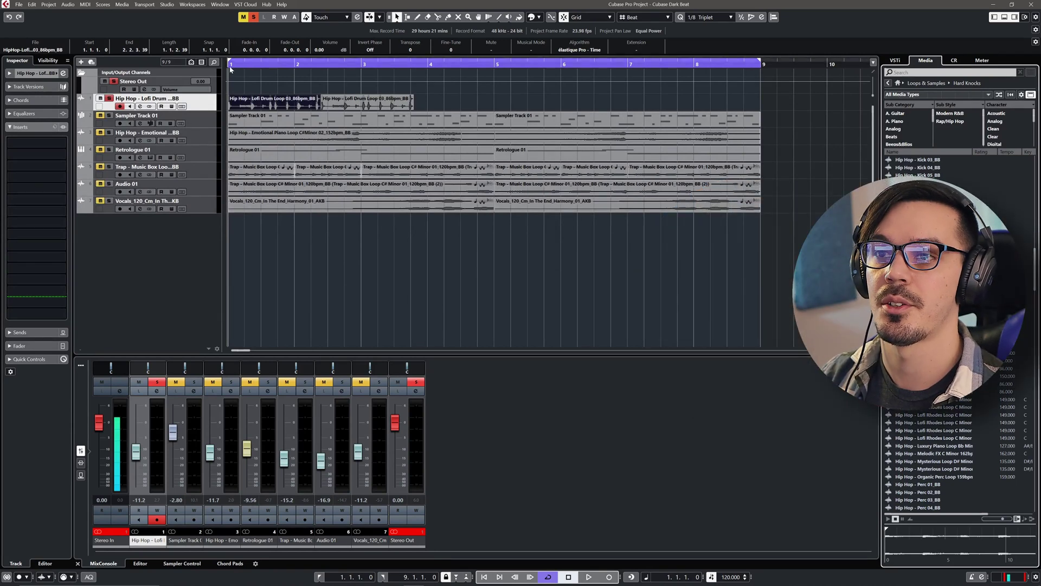
key("space")
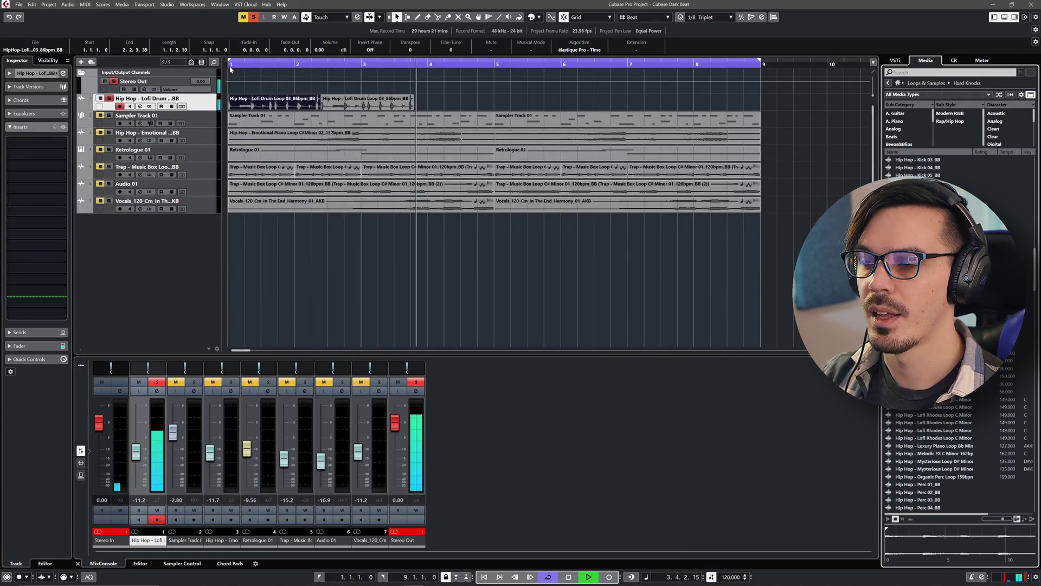
Stop playback and put the lofi drum track back in solo
key("space")
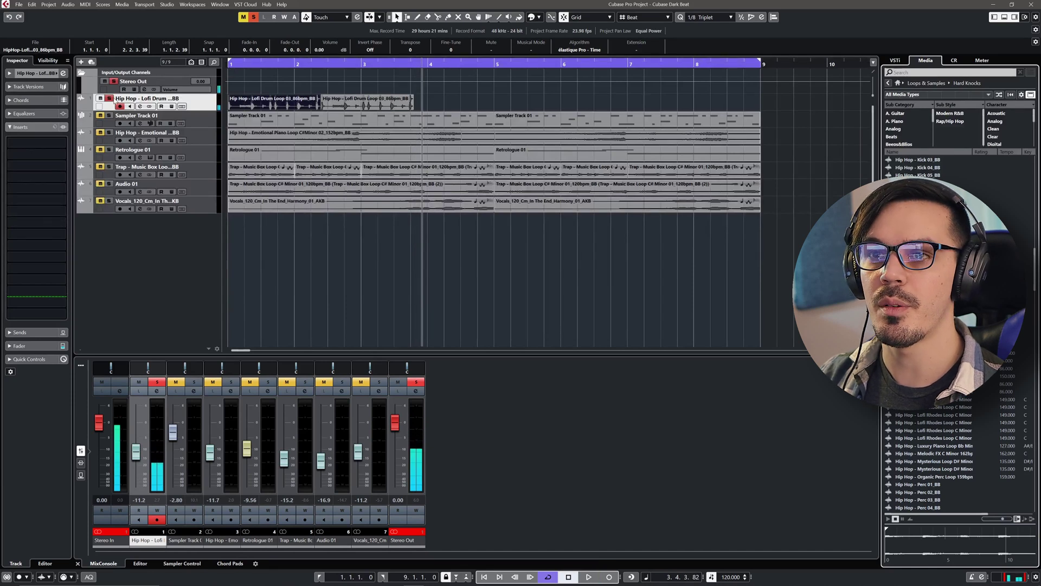
left_click(109, 98)
left_click(100, 98)
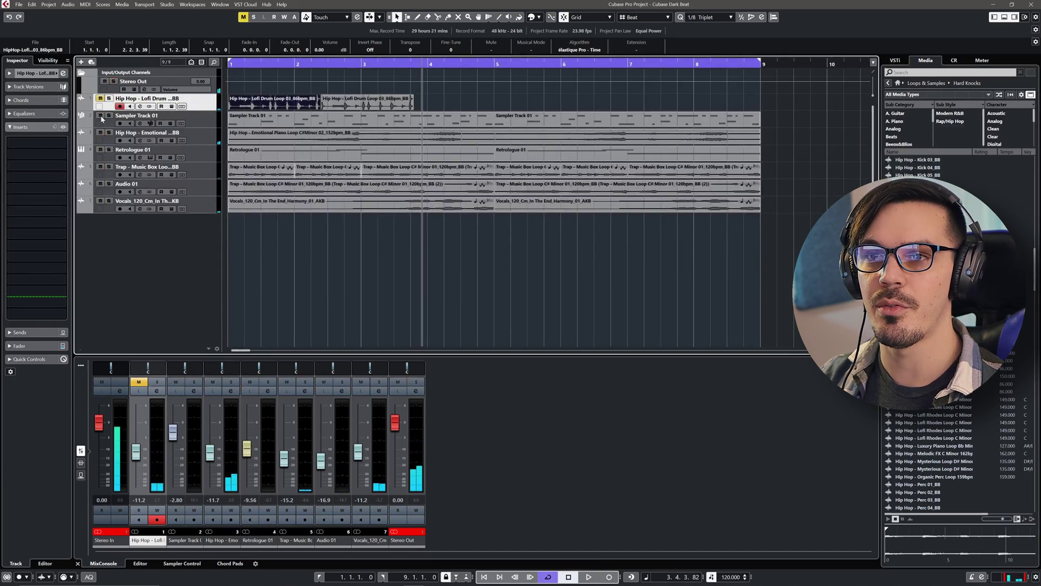
left_click(100, 115)
Delete the second drum loop event and time-stretch the remaining one to end at bar 2
left_click(109, 98)
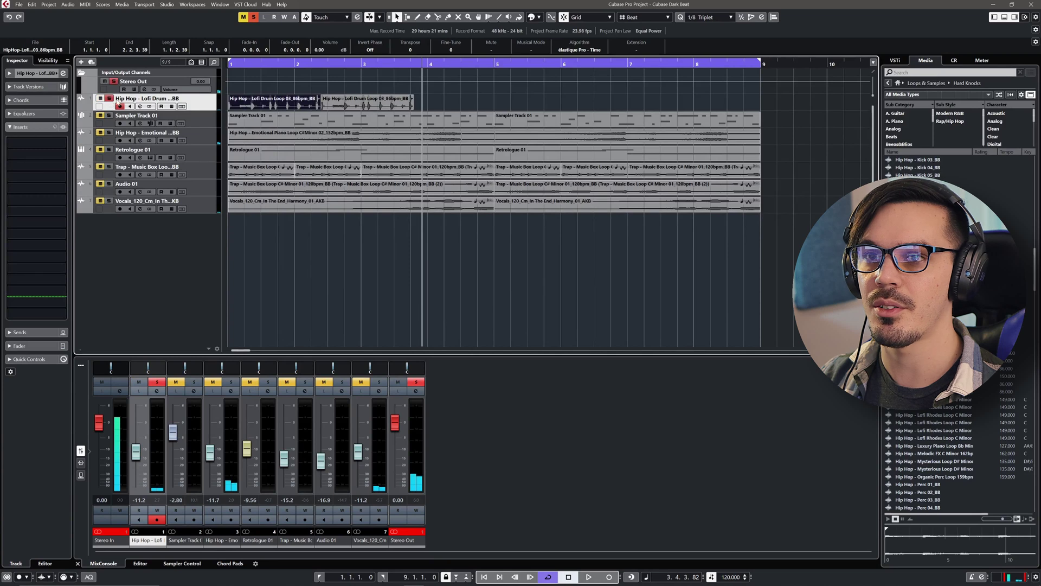
left_click(366, 99)
key("Delete")
key("1")
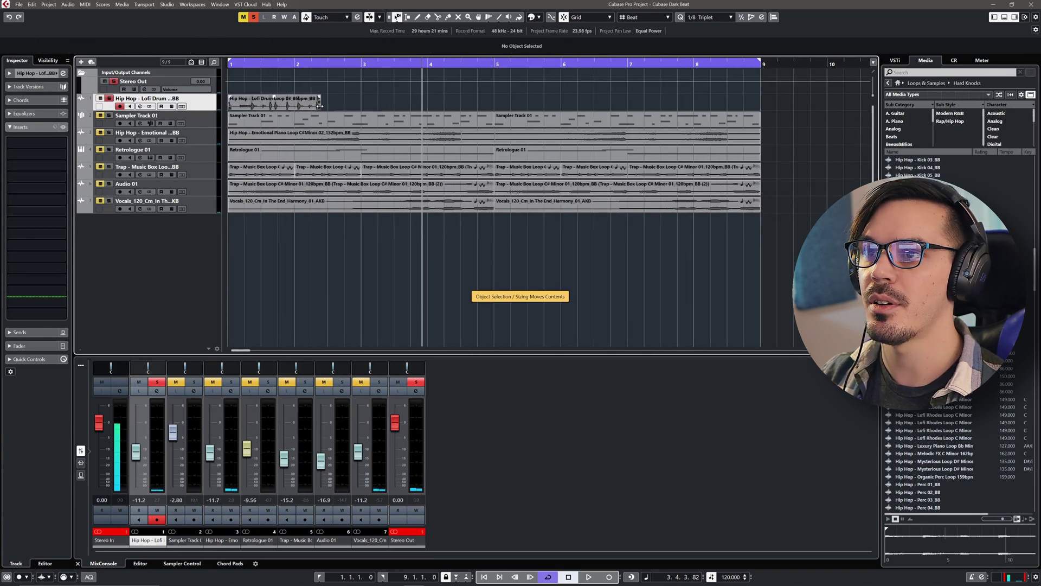
left_click_drag(320, 106, 293, 106)
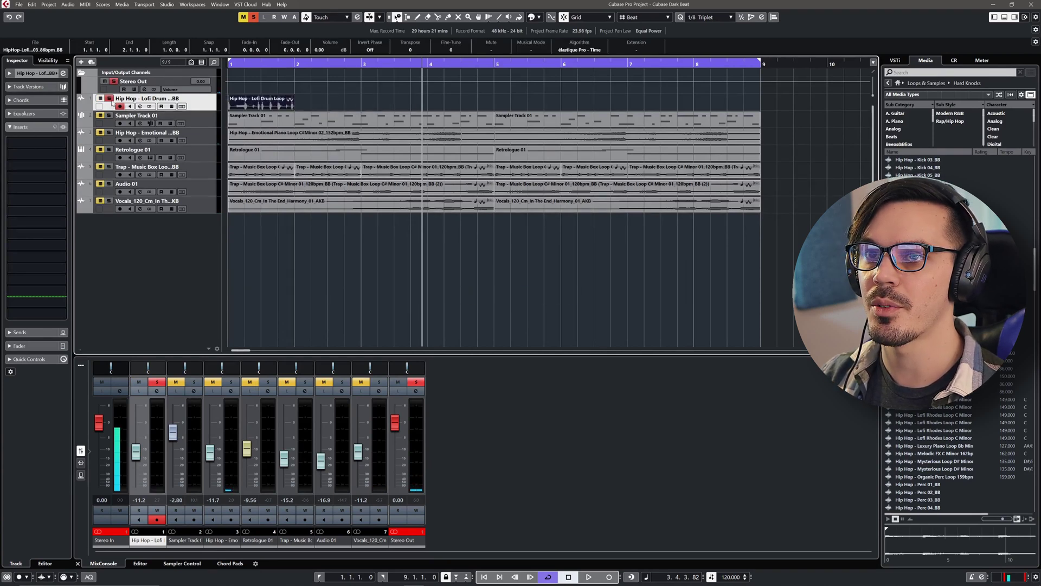
Unsolo the lofi drum track, mute the drum and sampler tracks, and stop playback
left_click(100, 115)
left_click(100, 99)
left_click(109, 98)
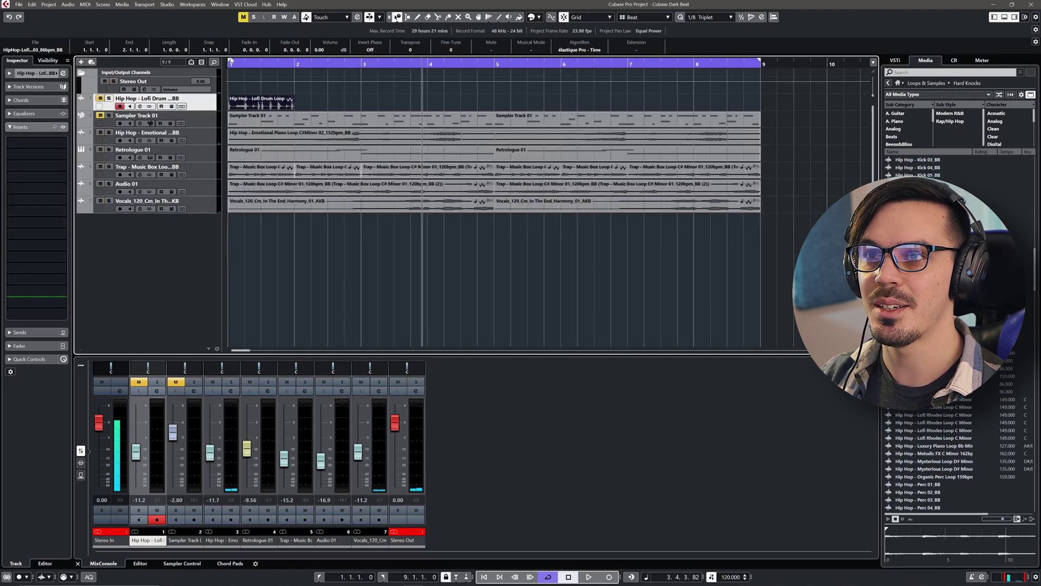
key("space")
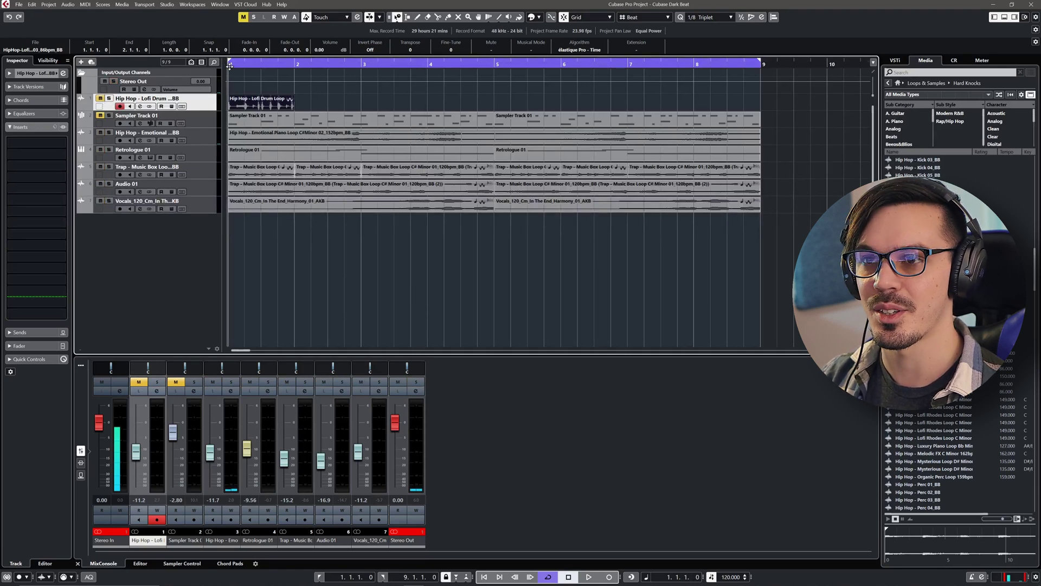
Repeat the drum loop with Ctrl+D to fill bars 2–4, unmute it, and listen from bar 1
key("space")
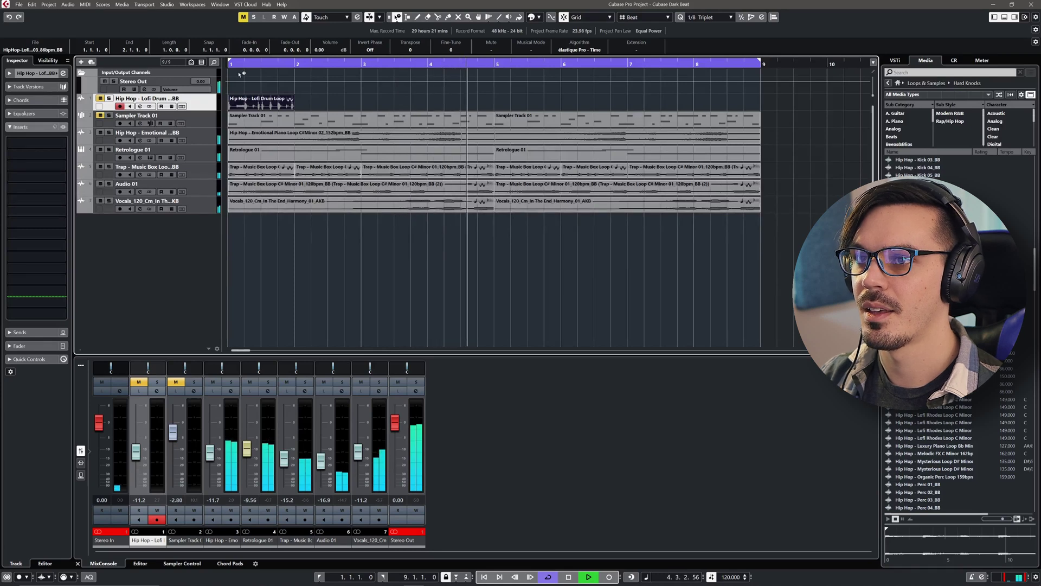
key("space")
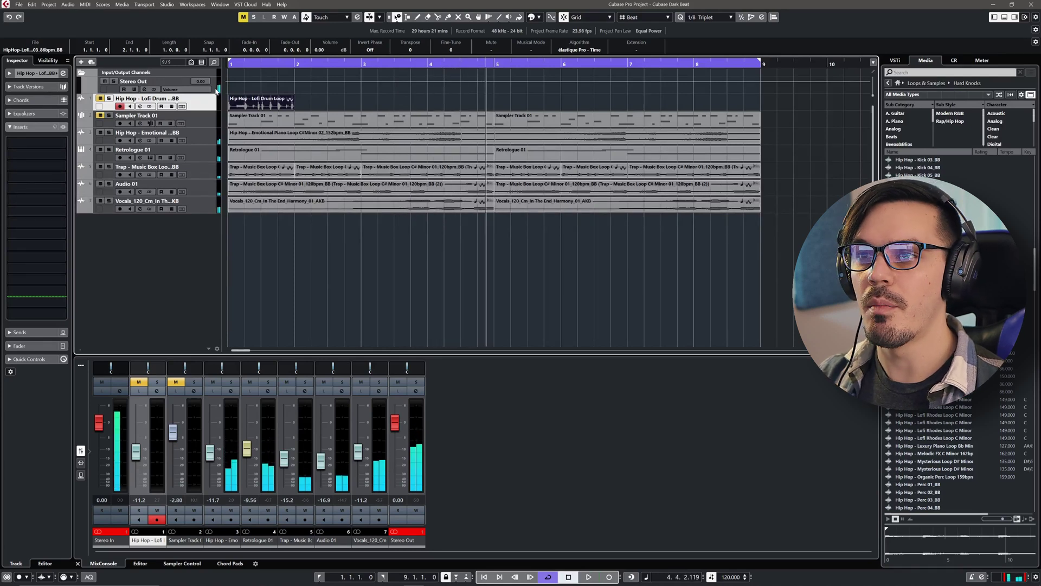
key("ctrl+d")
key("ctrl+d")
key("ctrl+d")
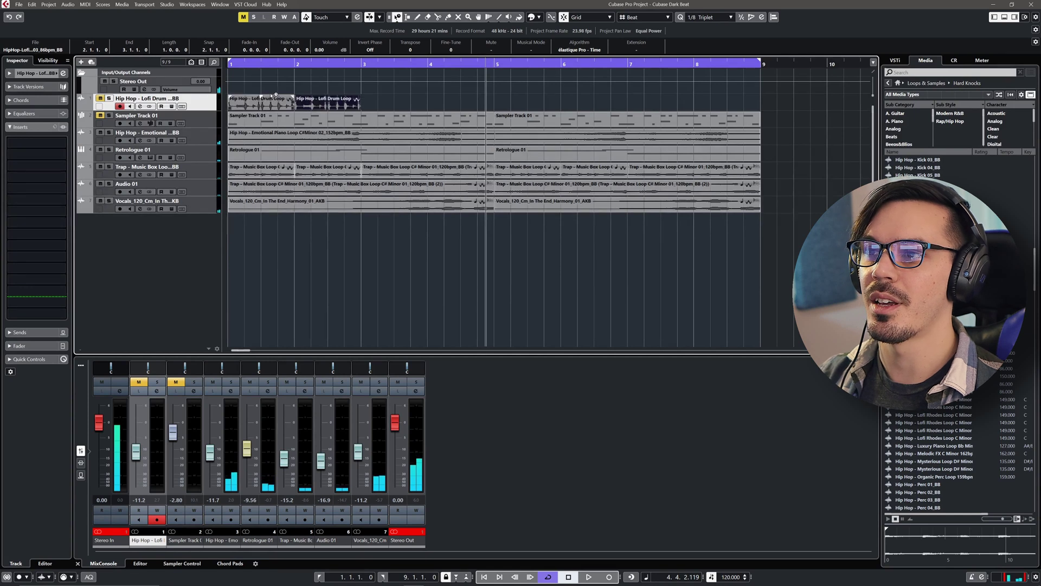
key("m")
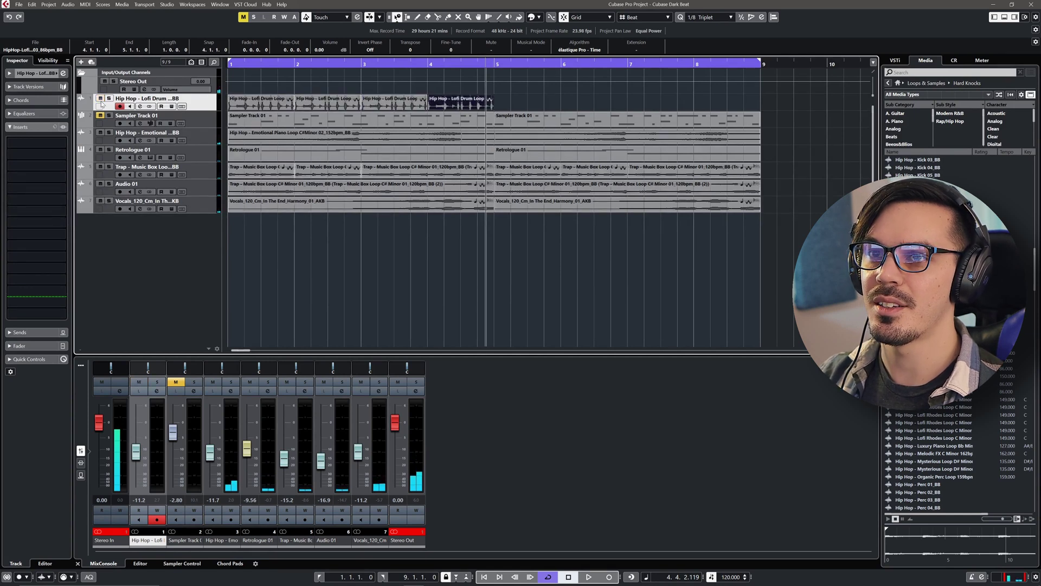
left_click(230, 63)
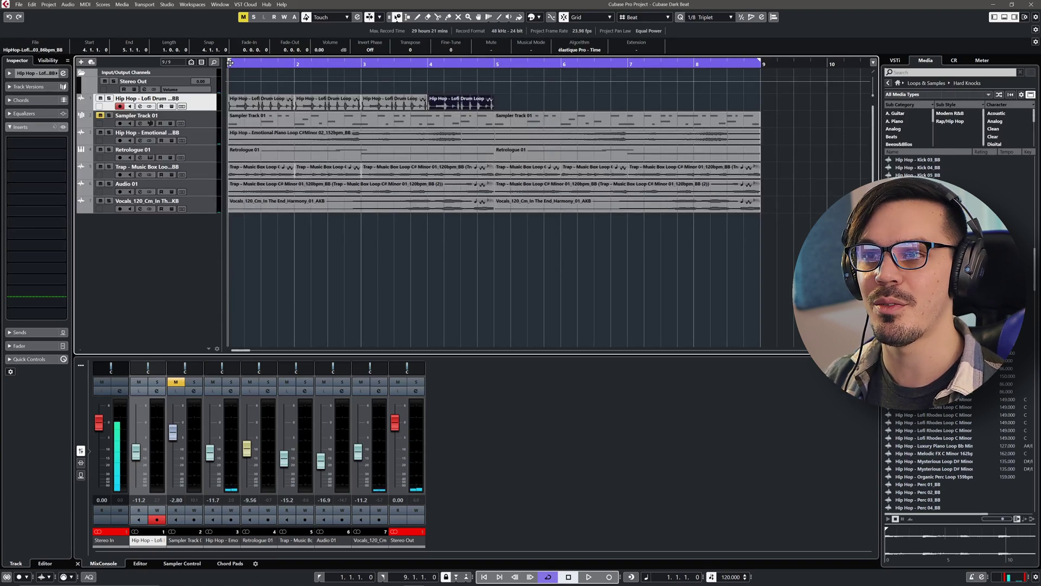
key("space")
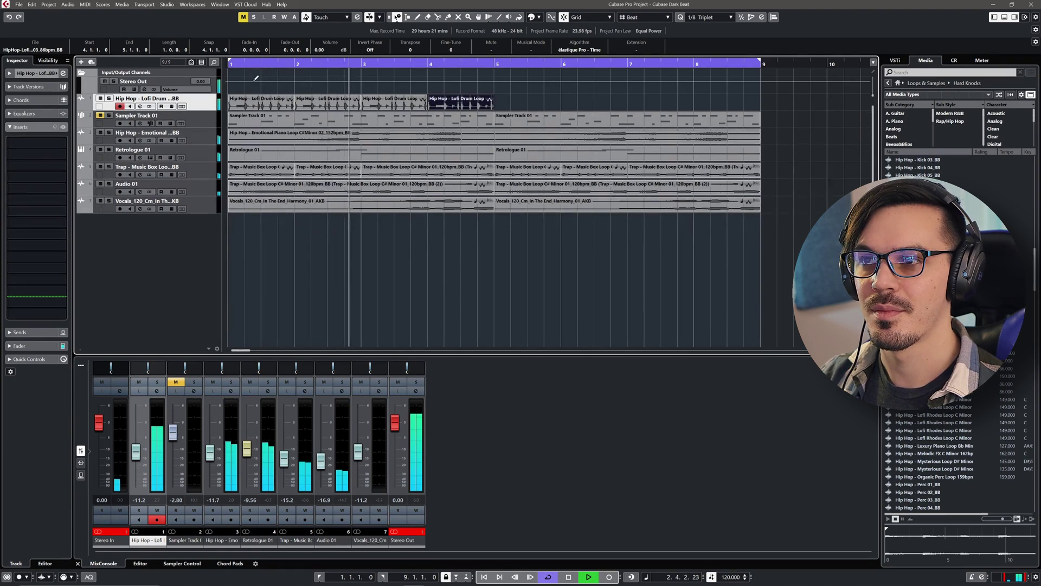
key("space")
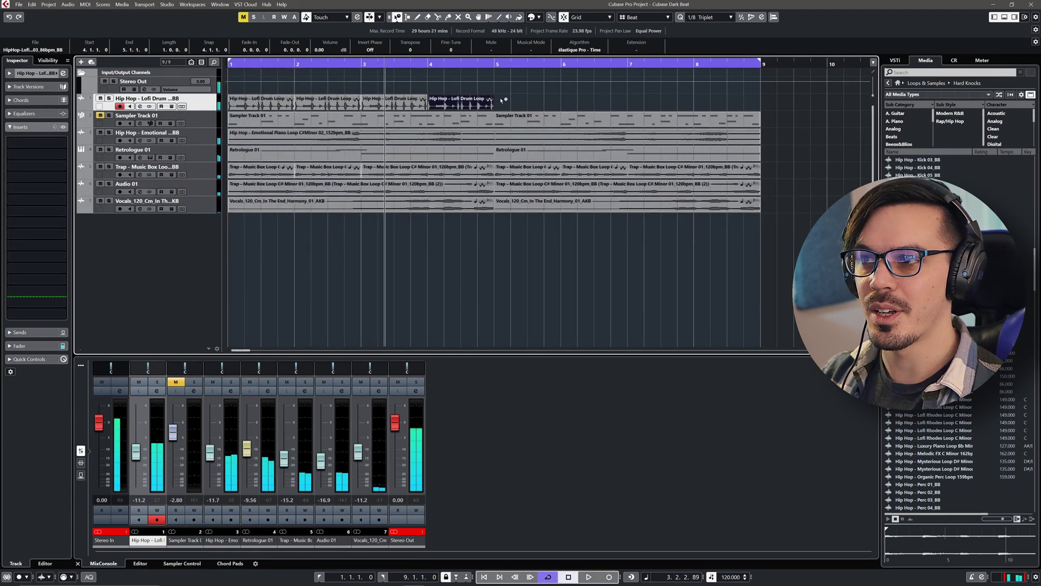
Remove the repeated copies and audition the single loop stretched to end at bar 3
left_click_drag(492, 106, 361, 108)
left_click(227, 63)
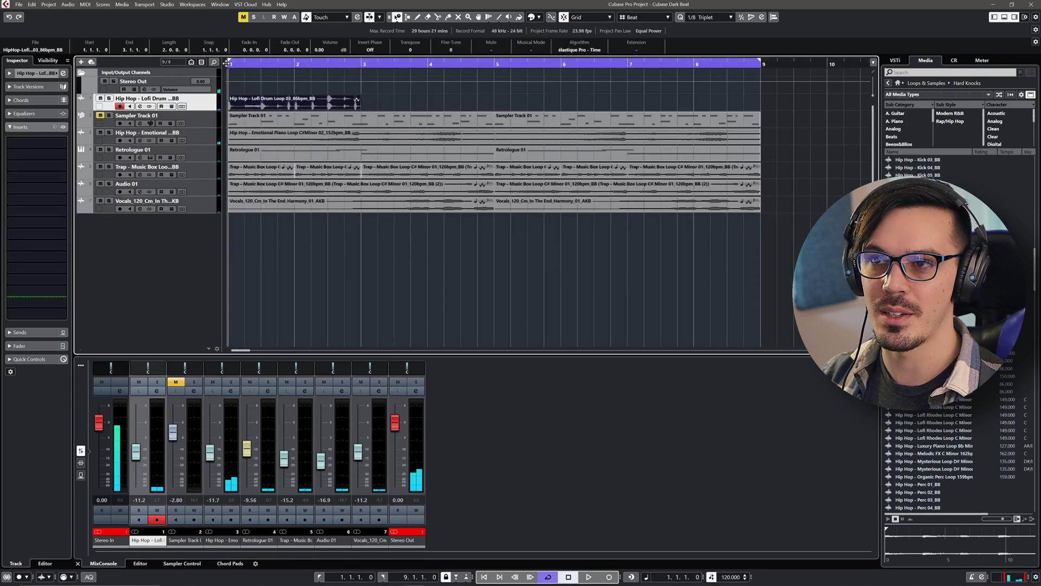
key("space")
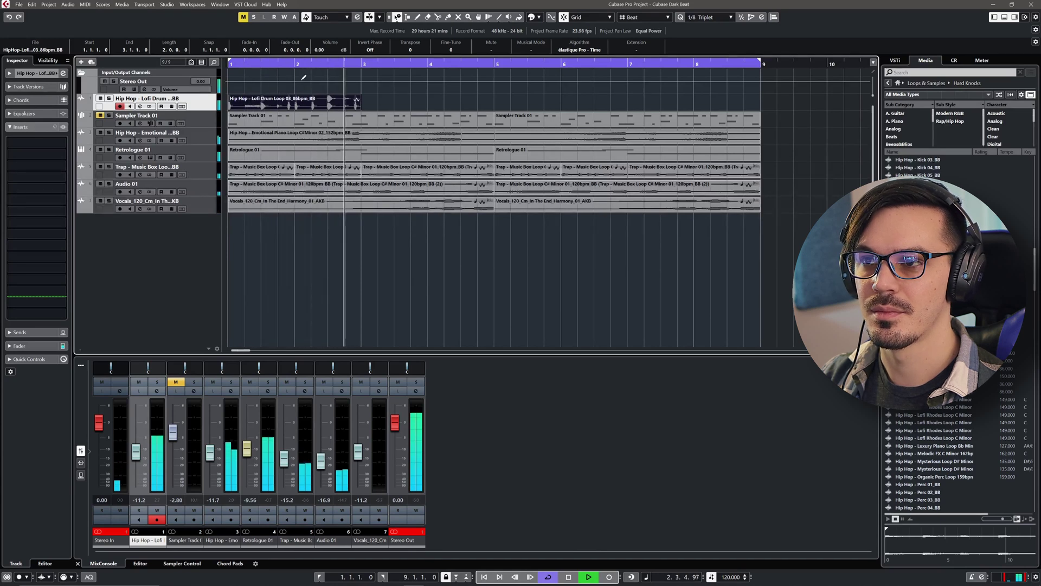
key("space")
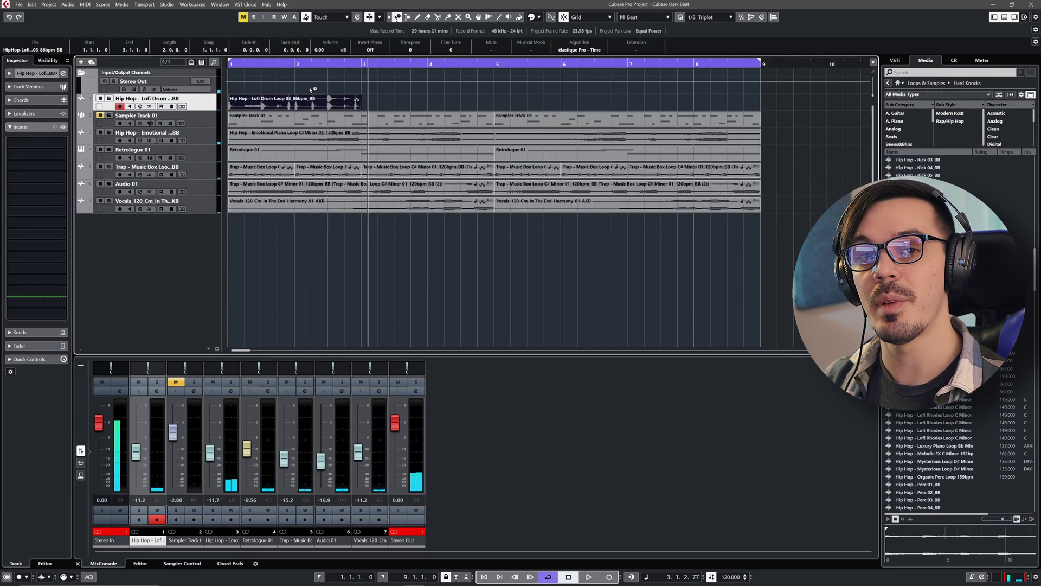
Load the drum loop into the sampler track and audition the slices
left_click_drag(304, 102, 227, 111)
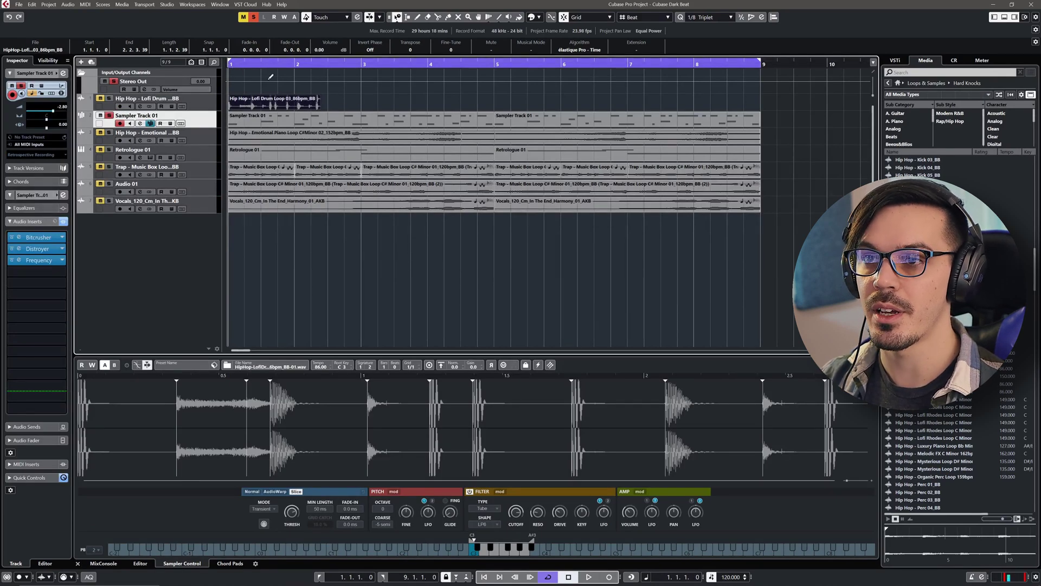
key("space")
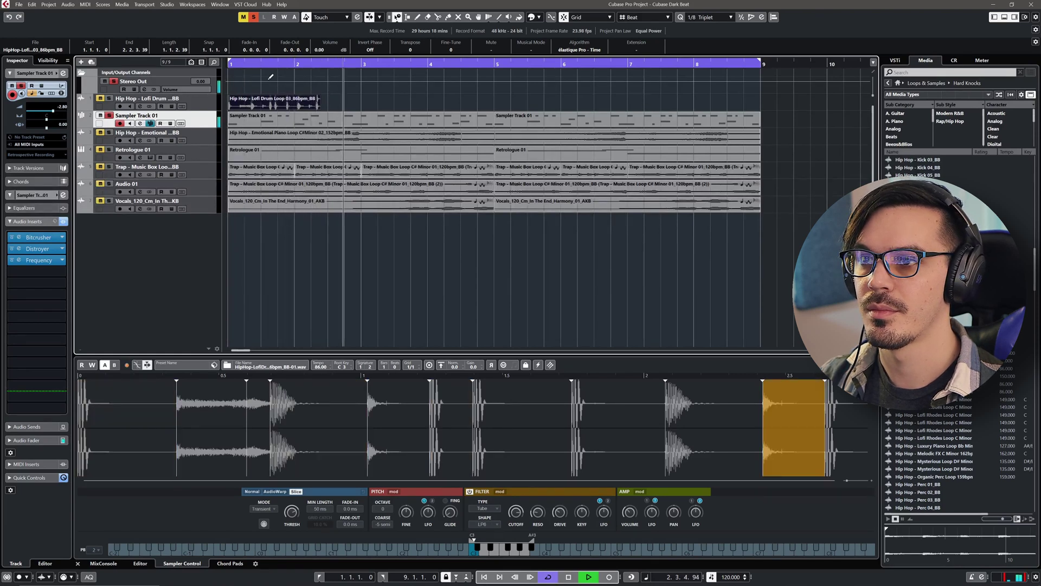
key("space")
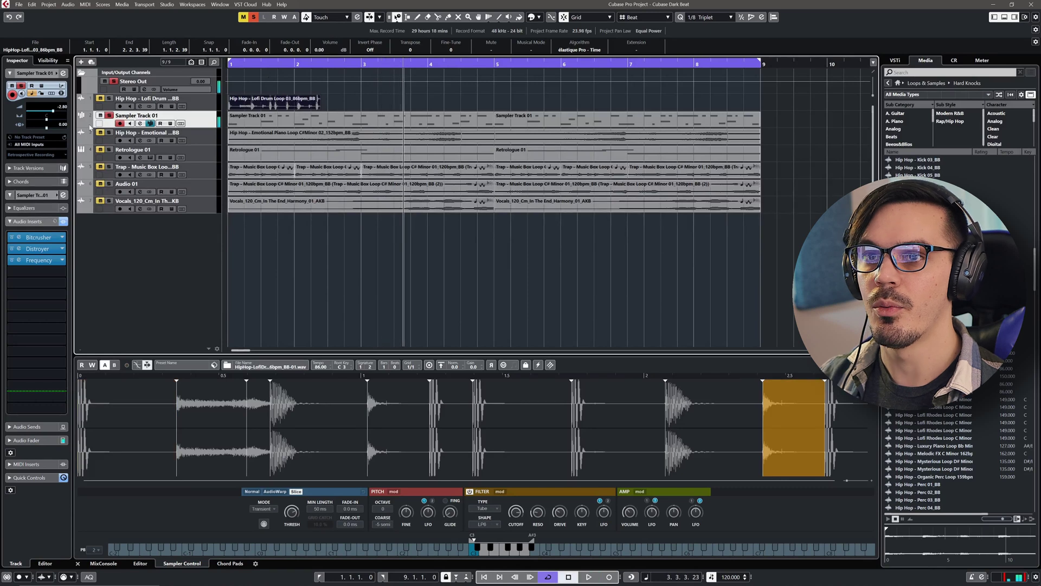
Take Sampler Track 01 out of solo and play the arrangement from the project start
left_click(110, 115)
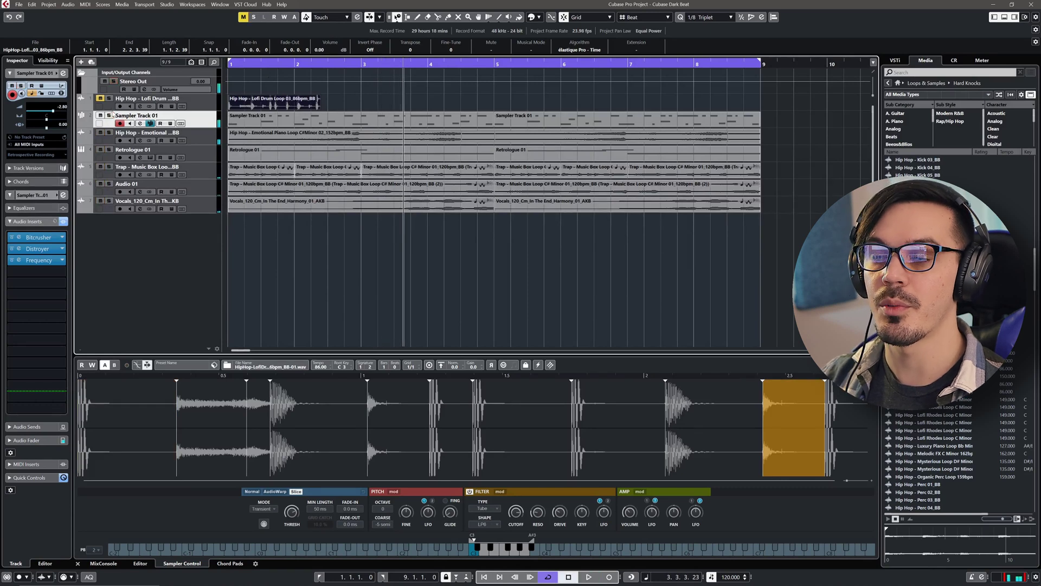
left_click(231, 64)
key("space")
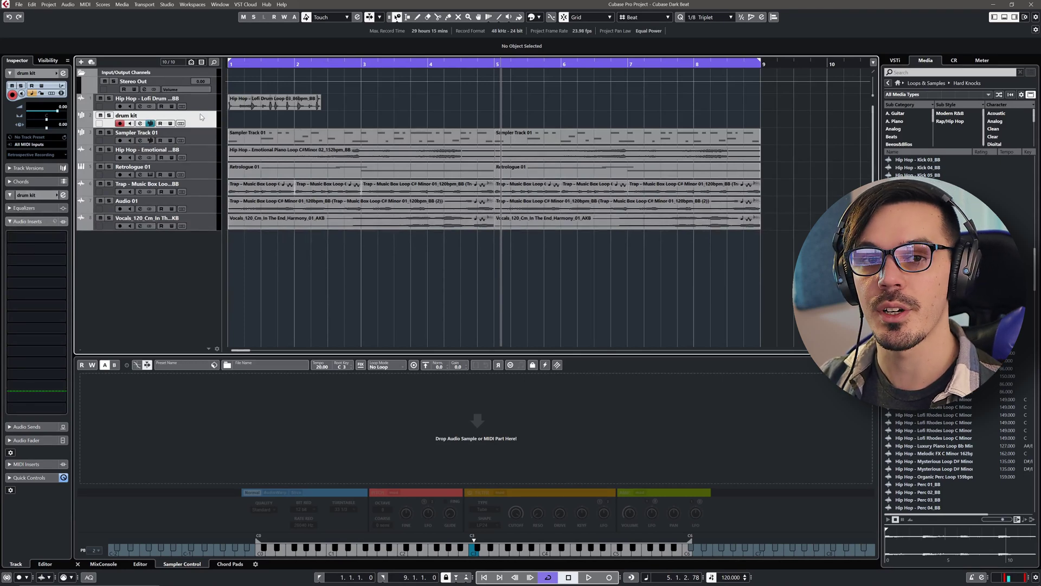
Drop the Lofi drum loop into the drum kit sampler, audition it on several keys, and switch to Slice mode
left_click(253, 100)
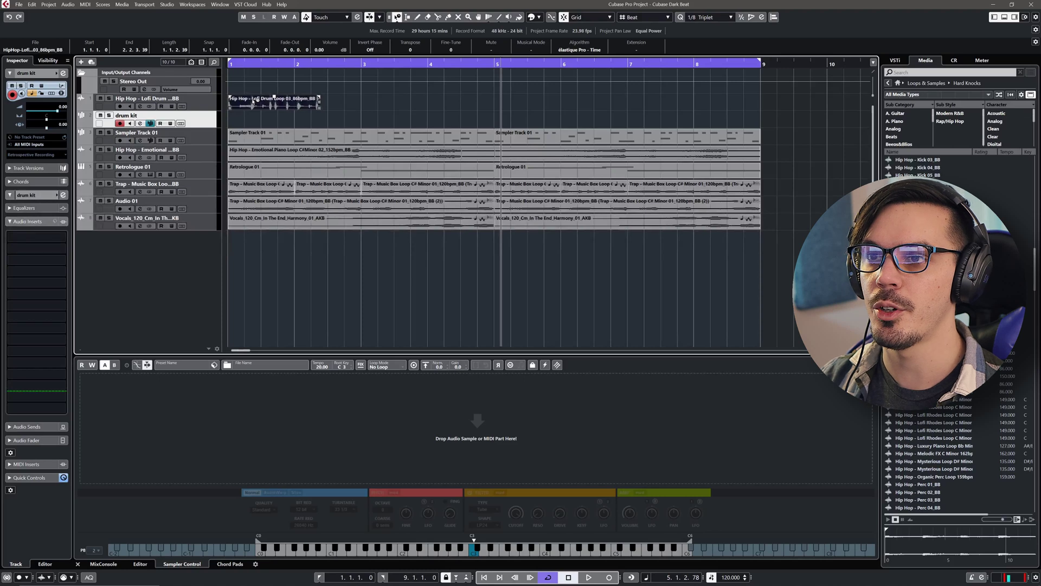
left_click_drag(253, 100, 407, 434)
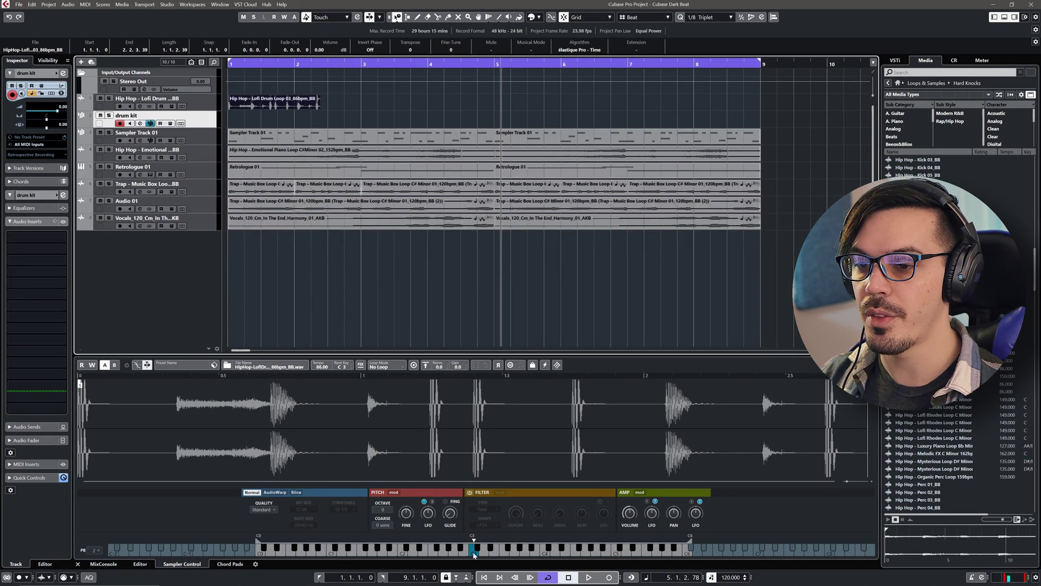
left_click(473, 551)
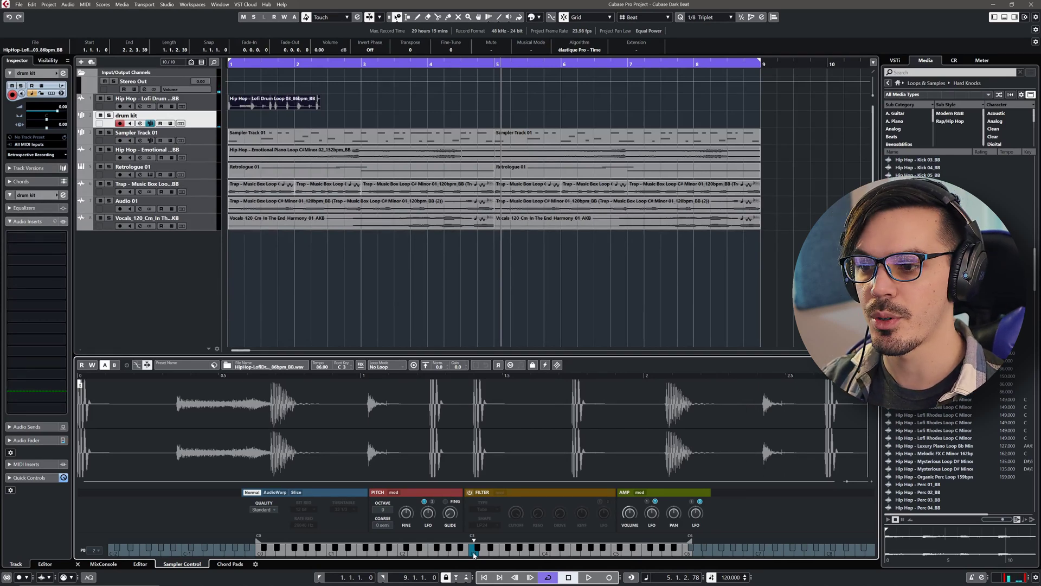
left_click(474, 550)
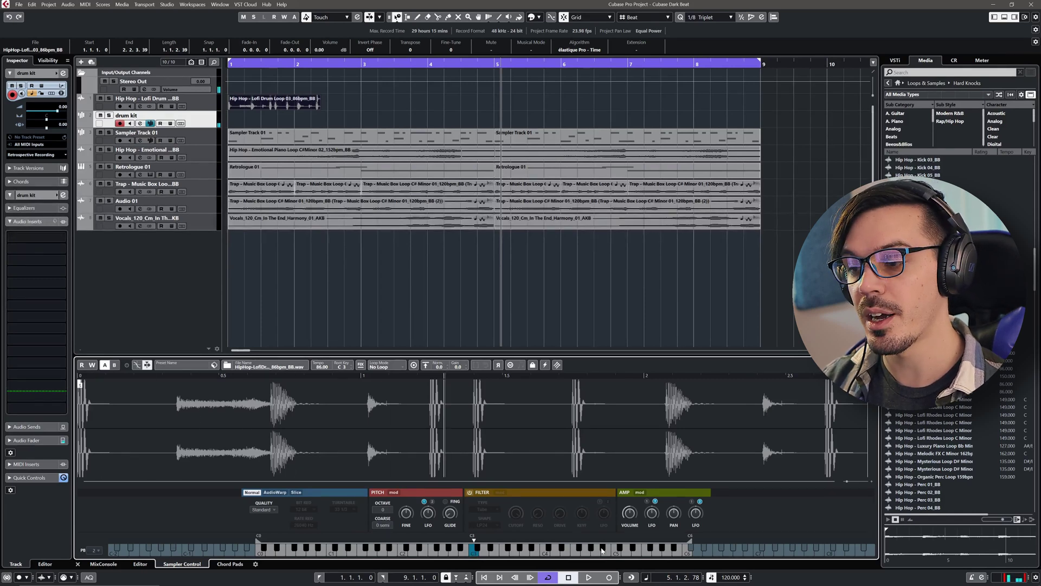
left_click(594, 555)
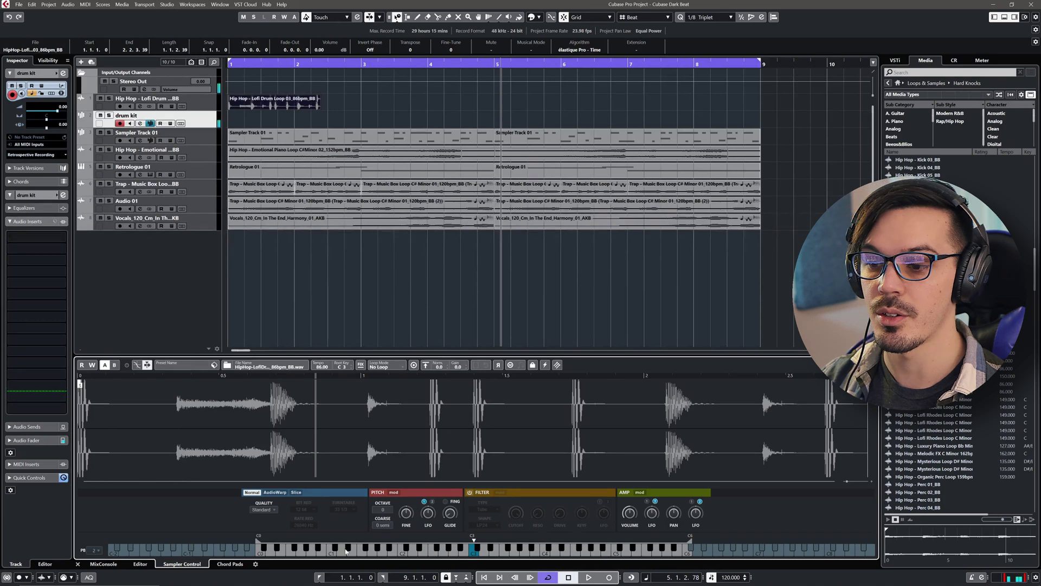
left_click(373, 550)
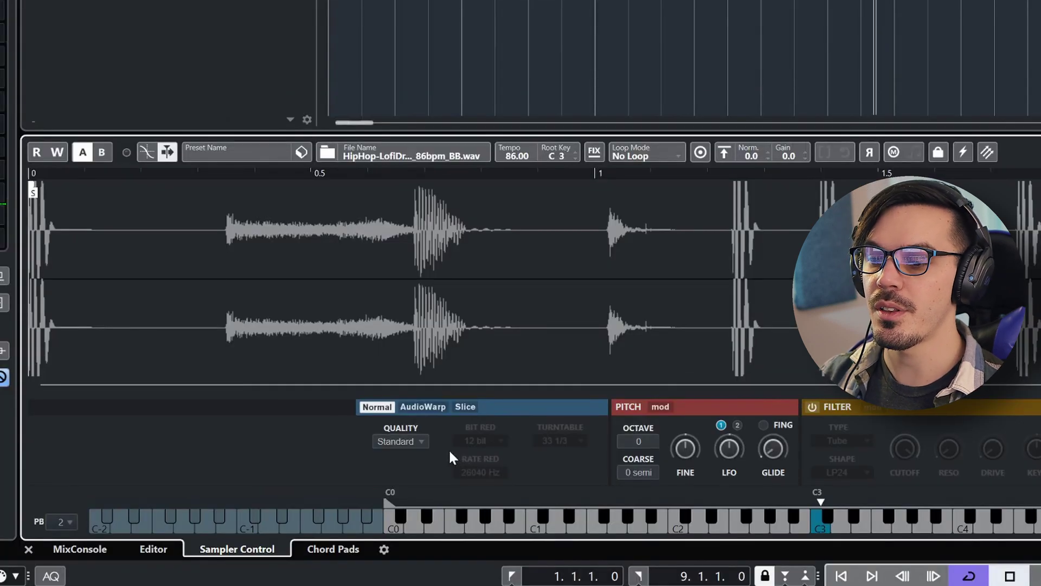
left_click(463, 407)
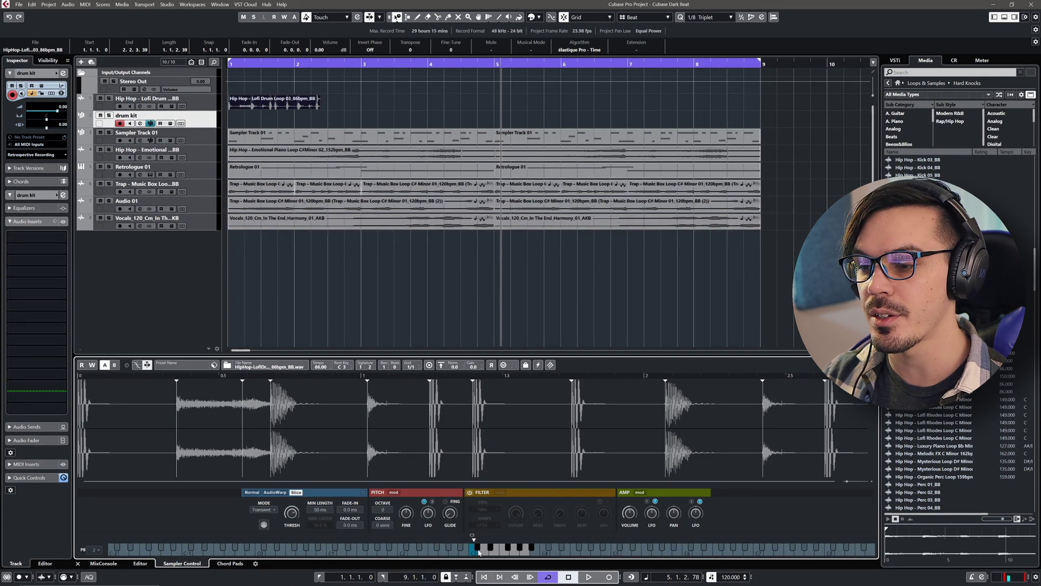
Audition the first four slices on keys C3, C#3, D3 and D#3
left_click(473, 554)
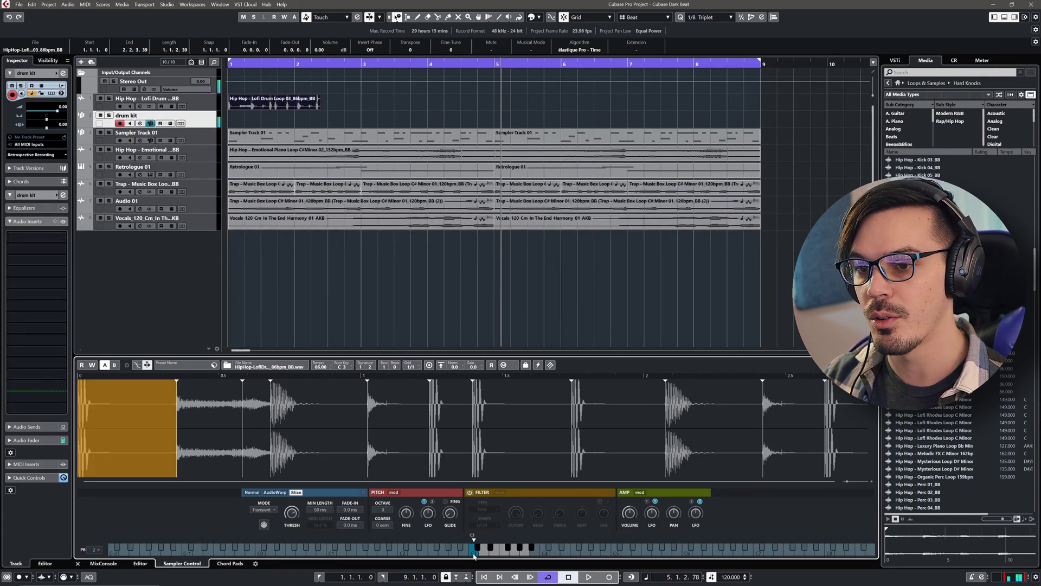
left_click(477, 549)
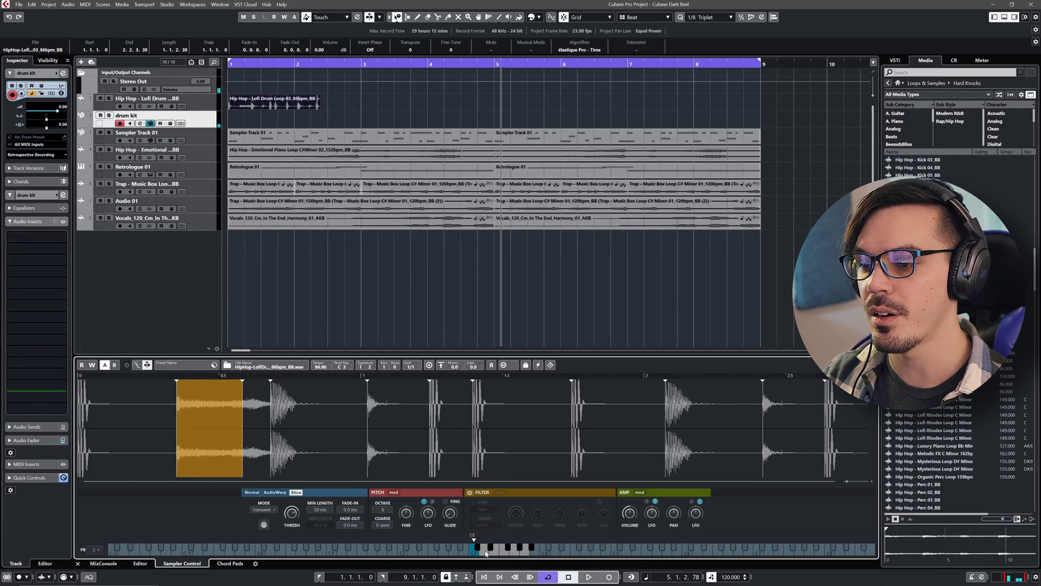
left_click(486, 552)
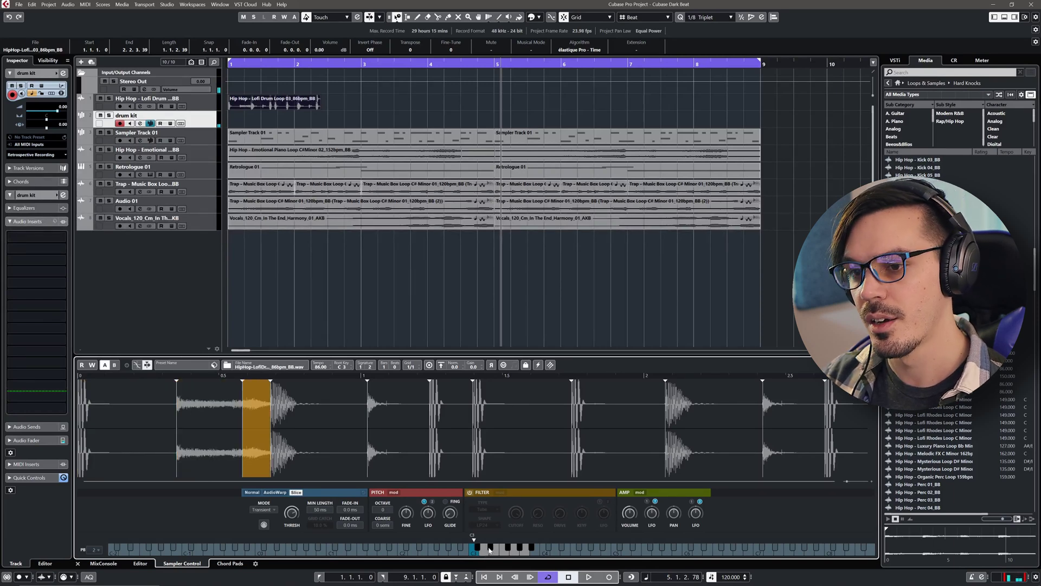
left_click(489, 549)
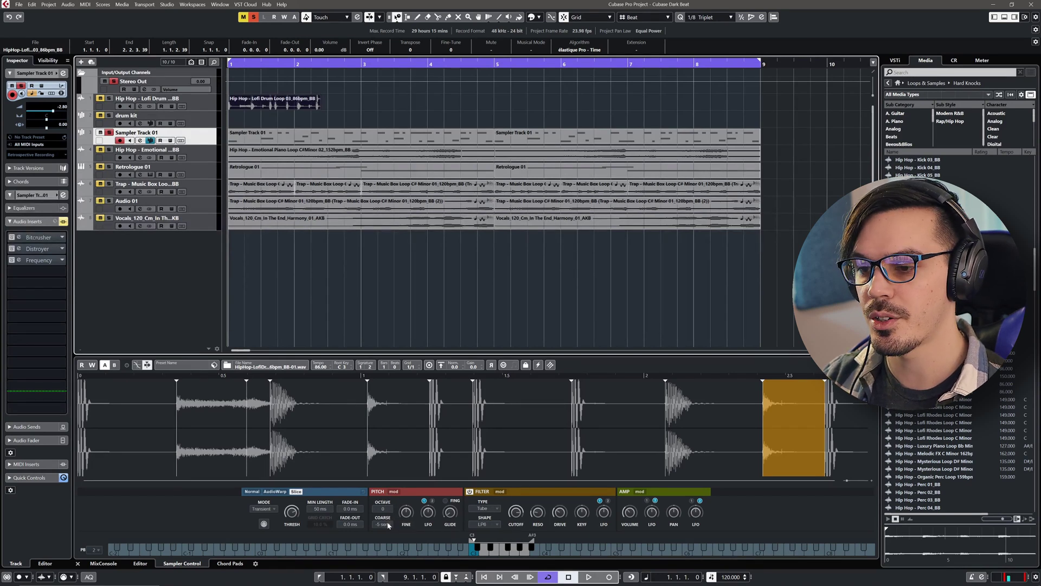
left_click_drag(387, 526, 394, 510)
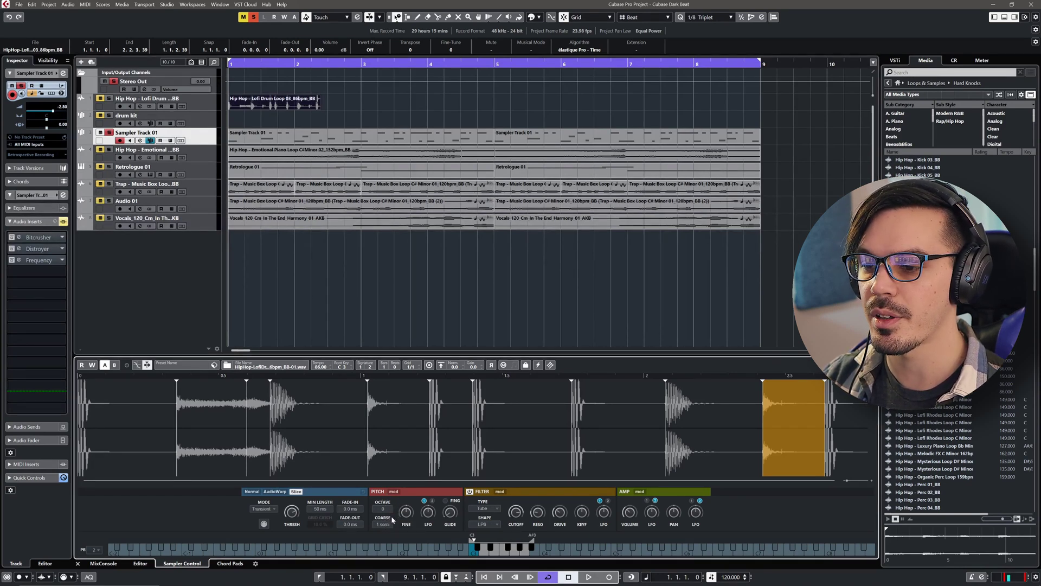
key("space")
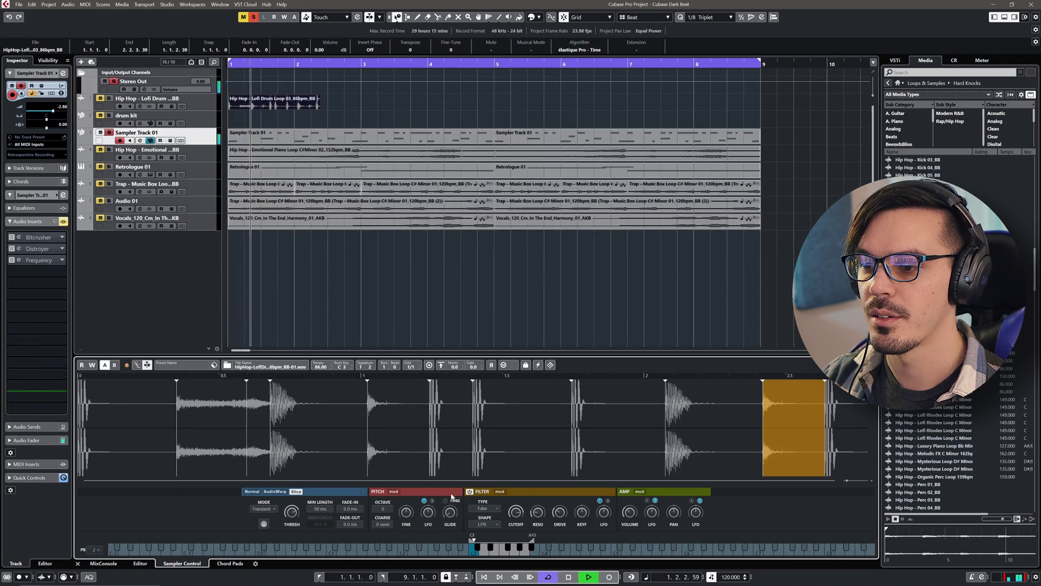
left_click(469, 492)
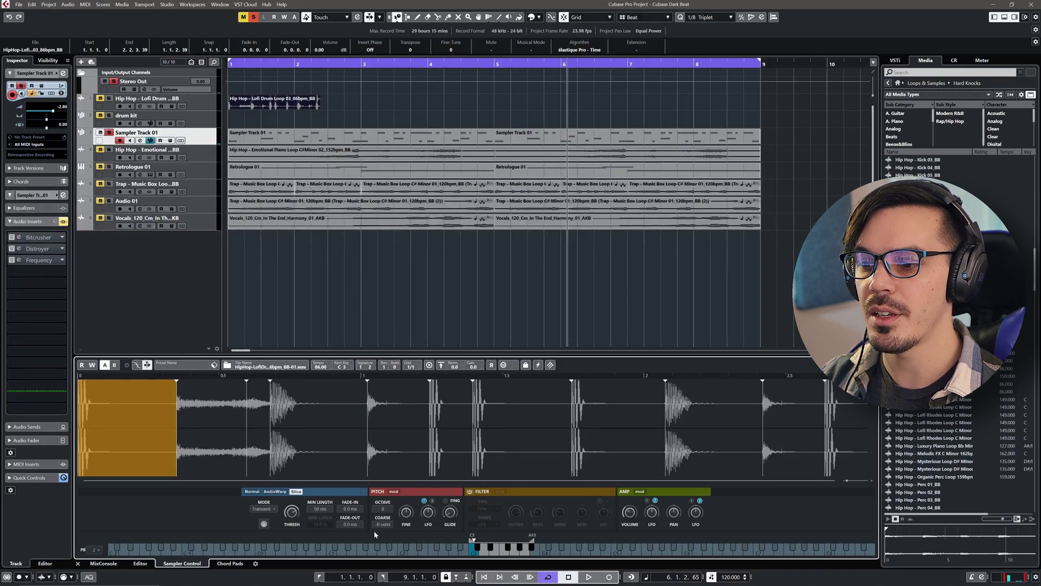
key("space")
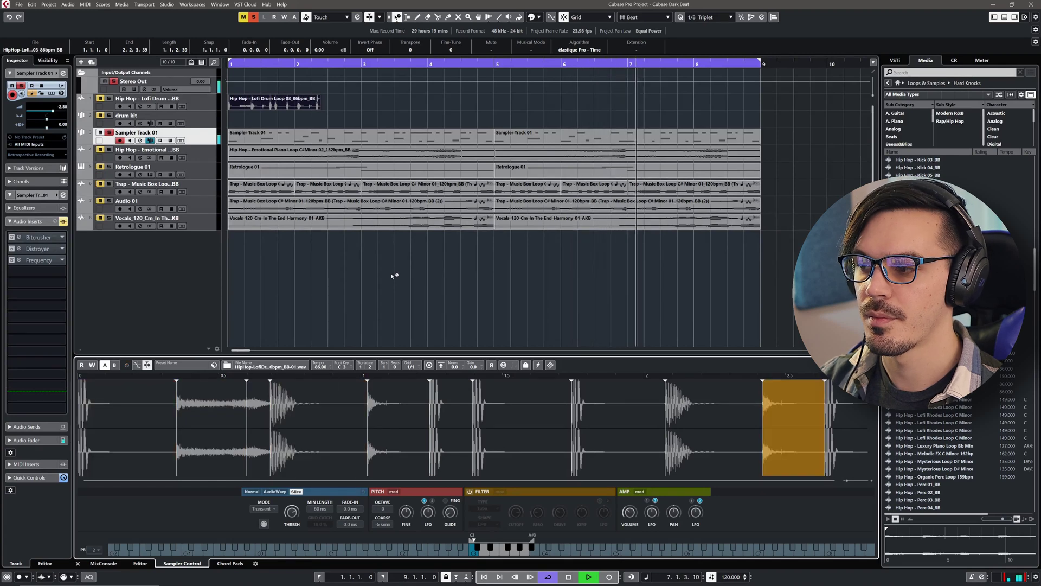
key("space")
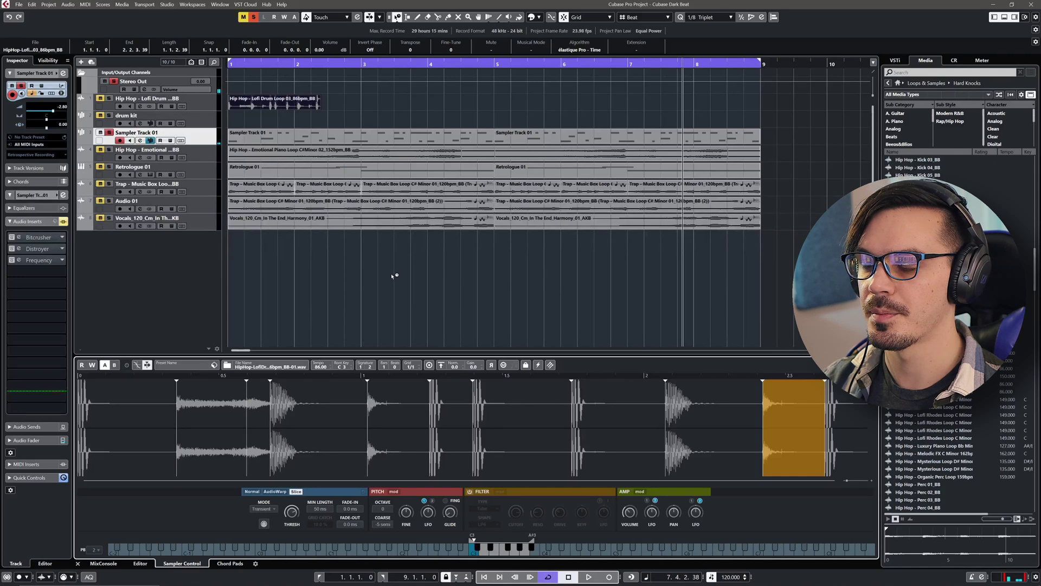
Re-enable the sampler filter, set its shape to HP24, and restart playback from the start
left_click(469, 491)
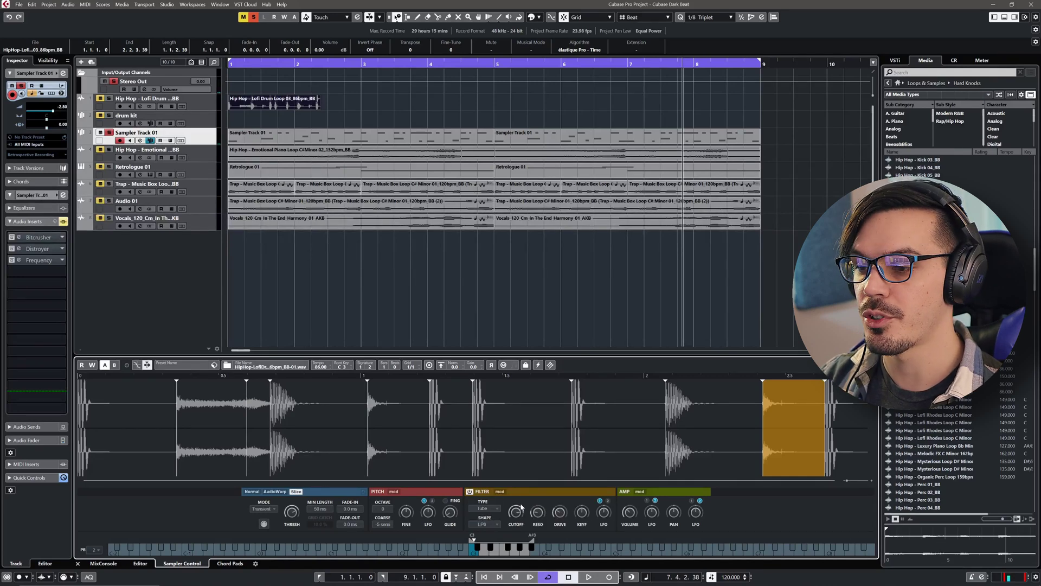
left_click(492, 524)
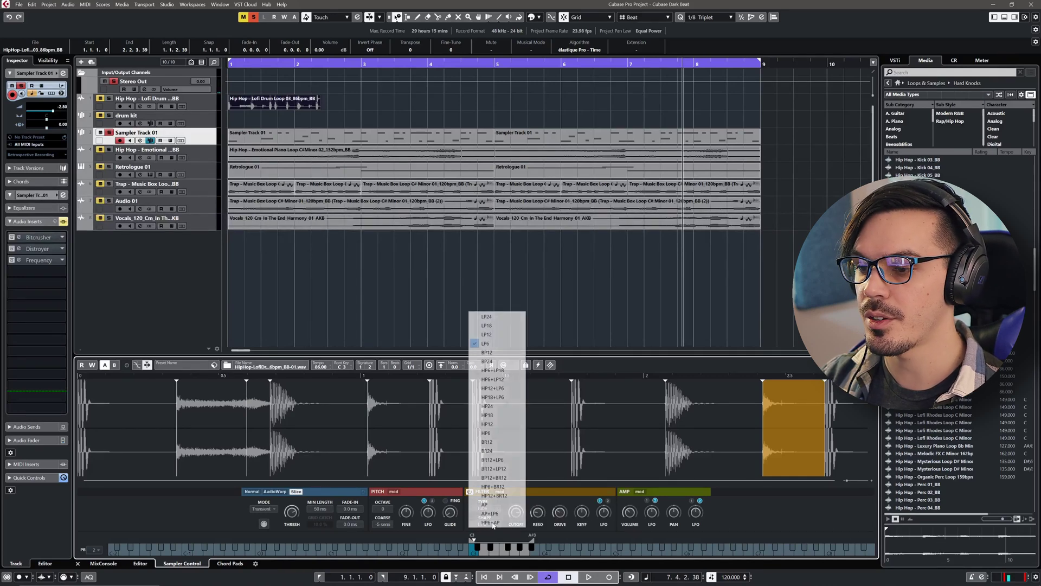
left_click(499, 317)
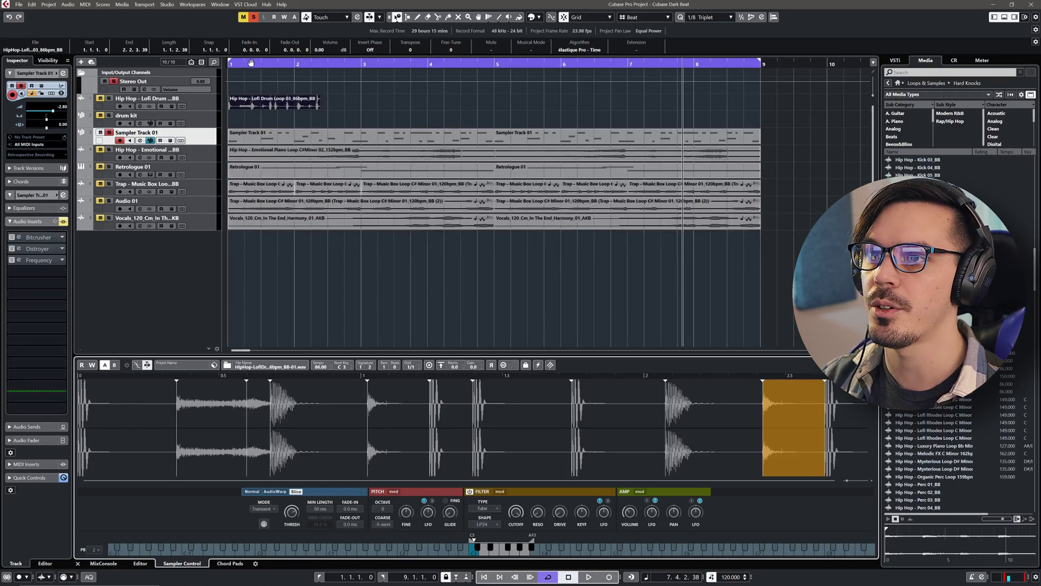
key("Home")
key("space")
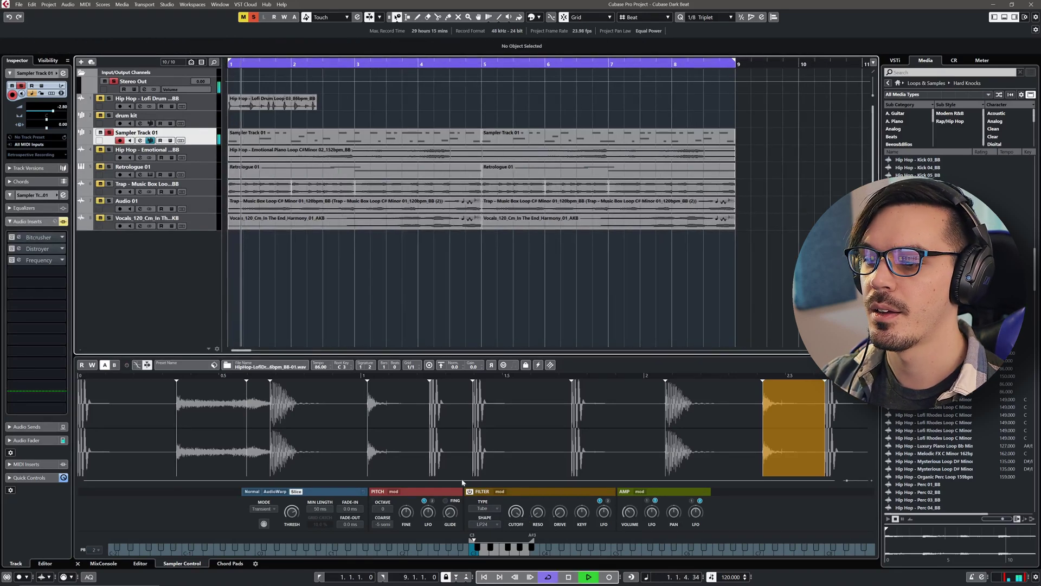
Sweep the high-pass cutoff down in stages, ending at about 21 Hz
mouse_move(515, 514)
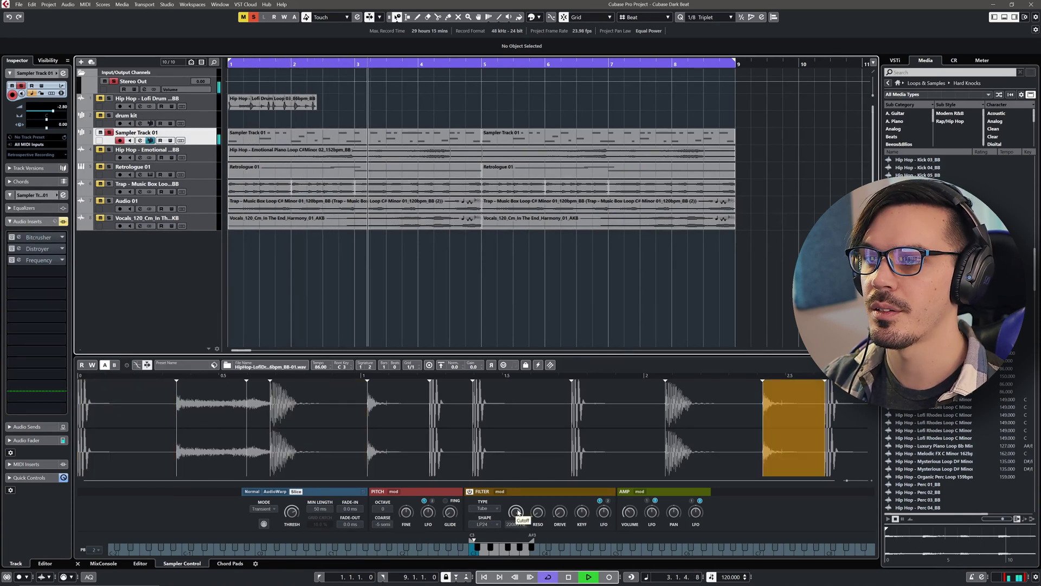
left_click_drag(518, 512, 517, 542)
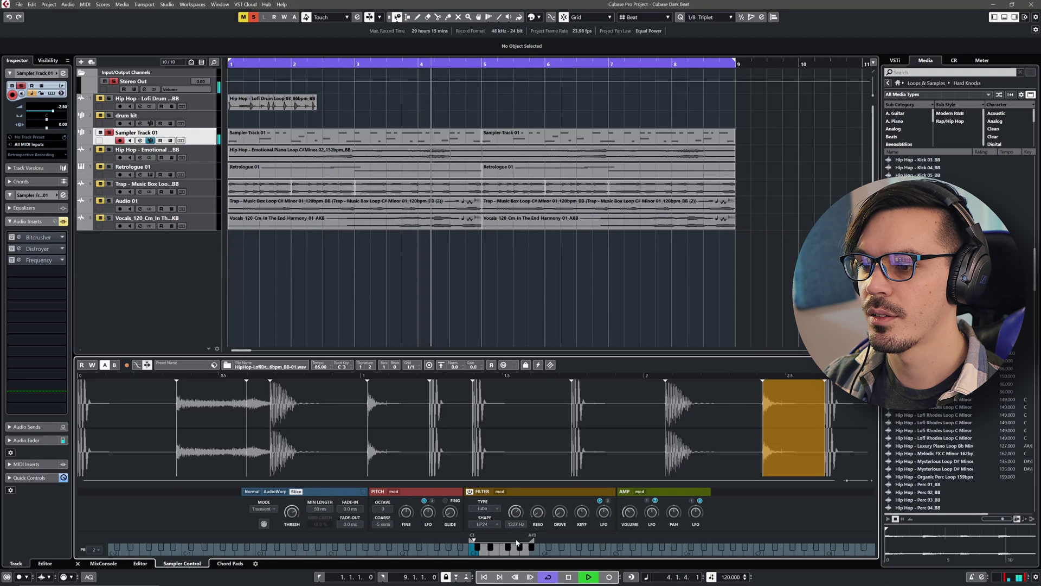
mouse_move(538, 513)
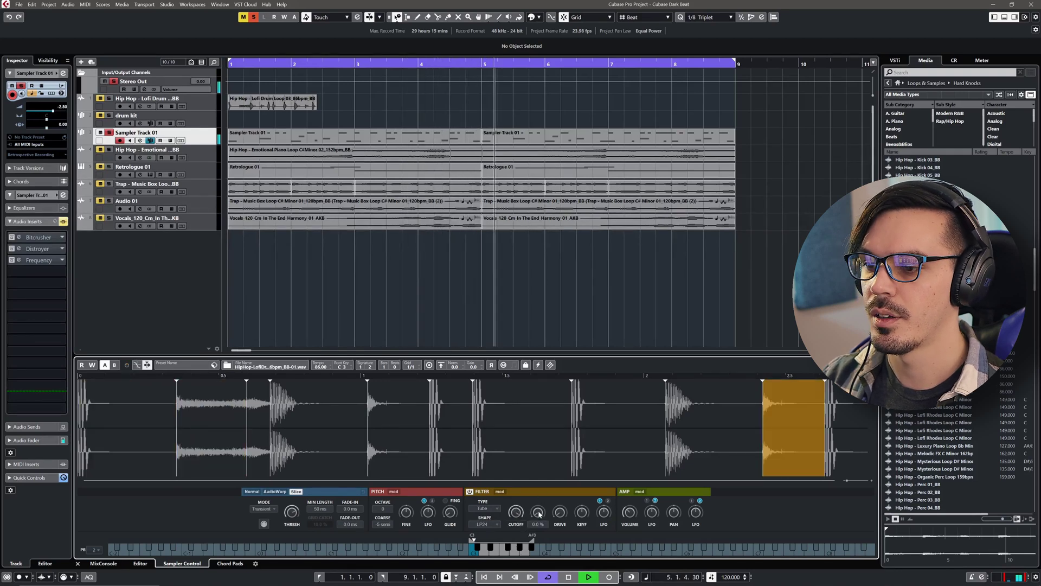
scroll(496, 509, "down", 1)
key("space")
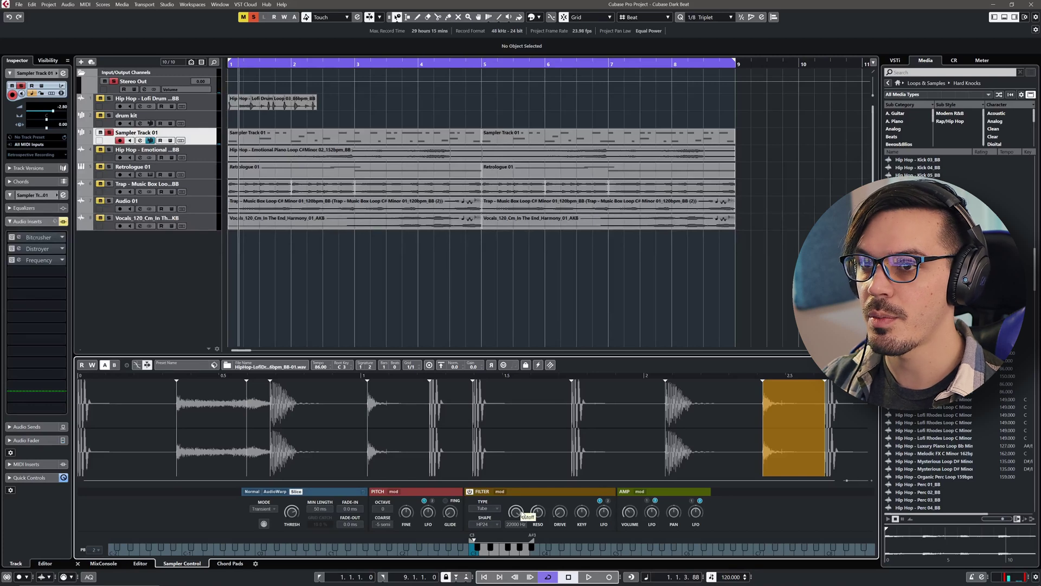
key("space")
left_click_drag(522, 514, 516, 558)
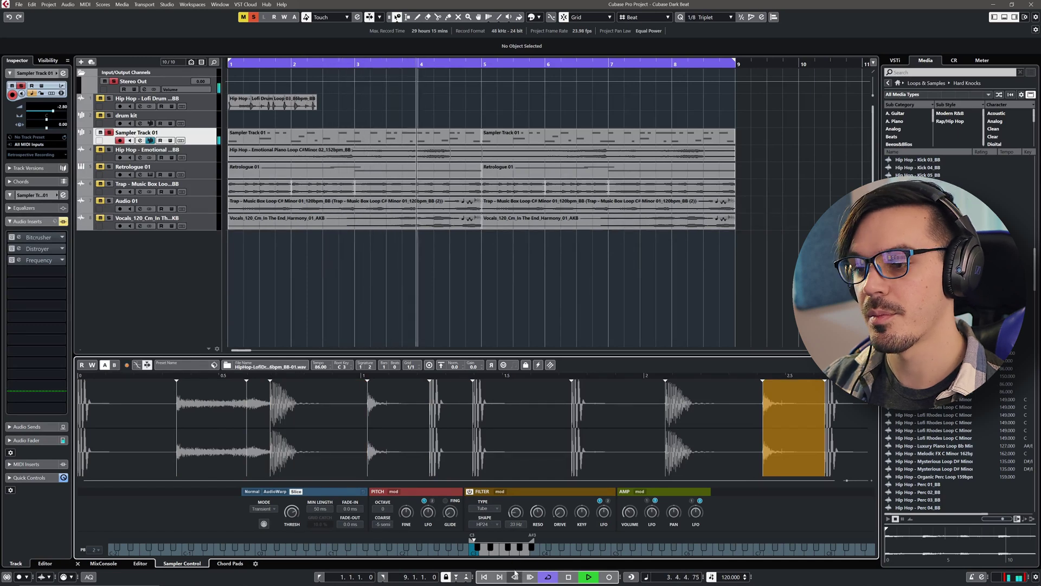
left_click_drag(515, 573, 516, 583)
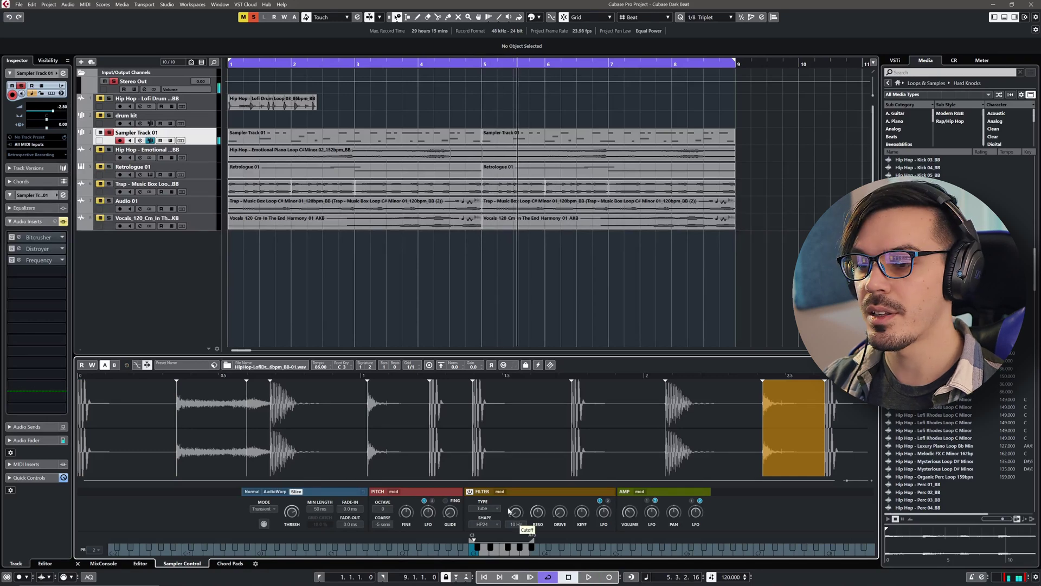
Switch the filter shape to LP6, lower the cutoff to about 4047 Hz, and A/B the filter on and off
left_click(493, 523)
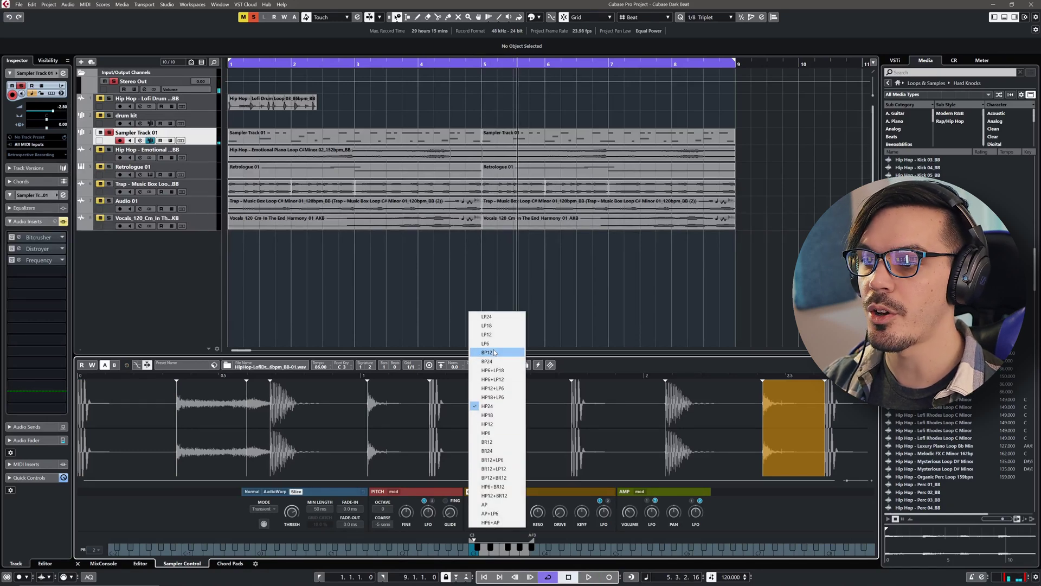
left_click(494, 343)
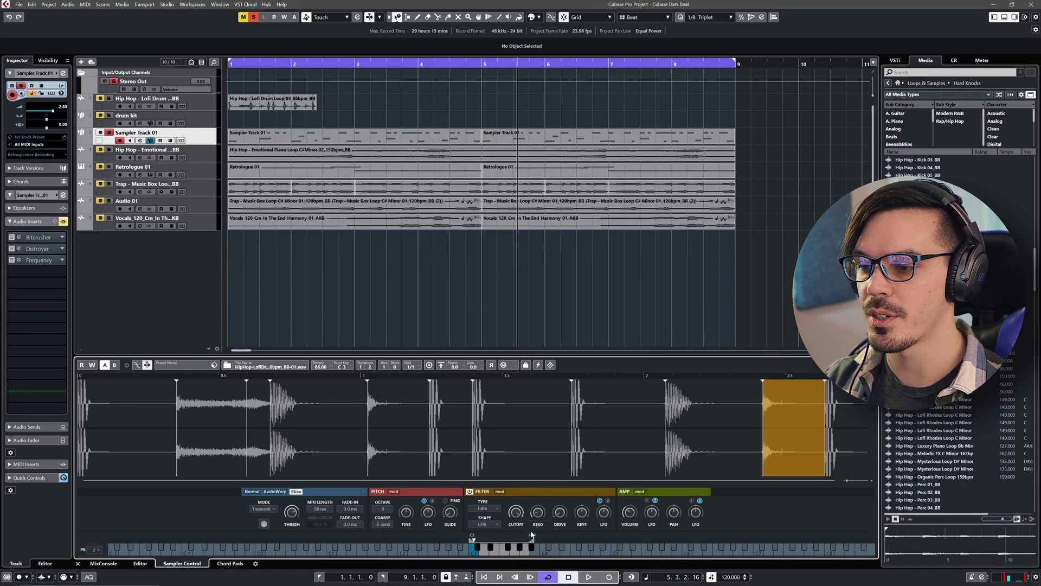
left_click_drag(519, 516, 516, 528)
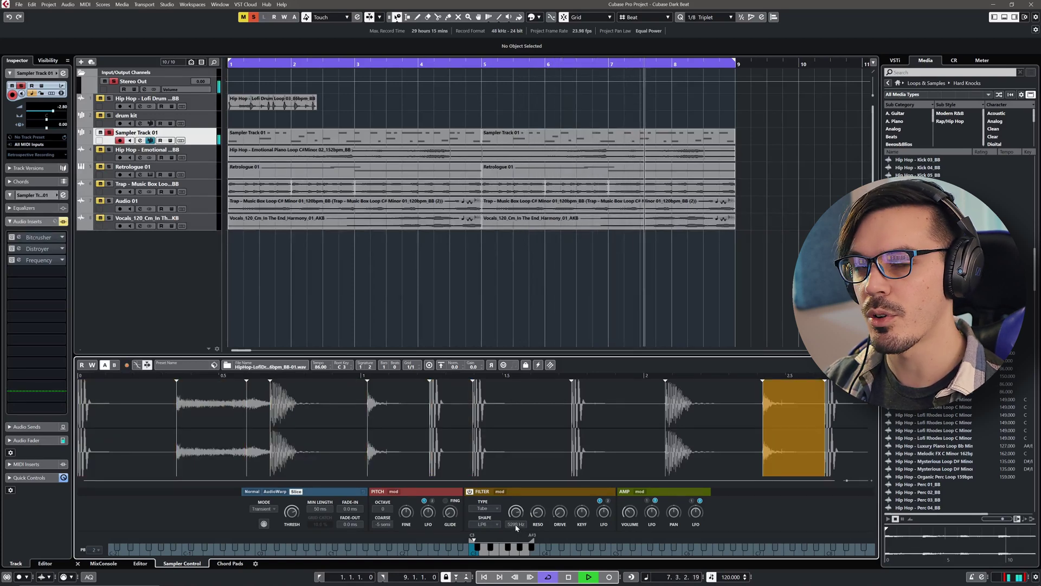
left_click(470, 491)
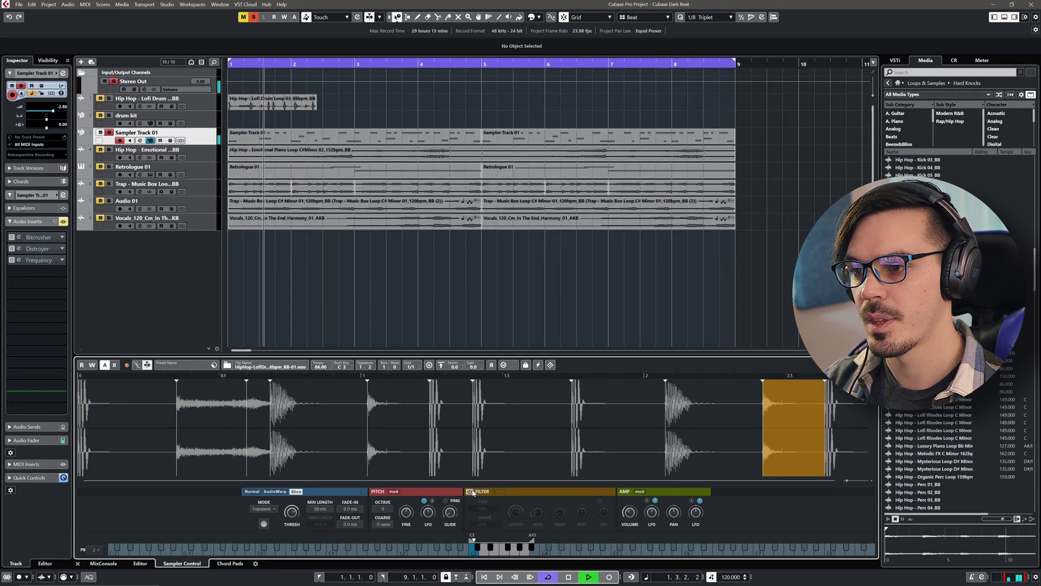
left_click(470, 491)
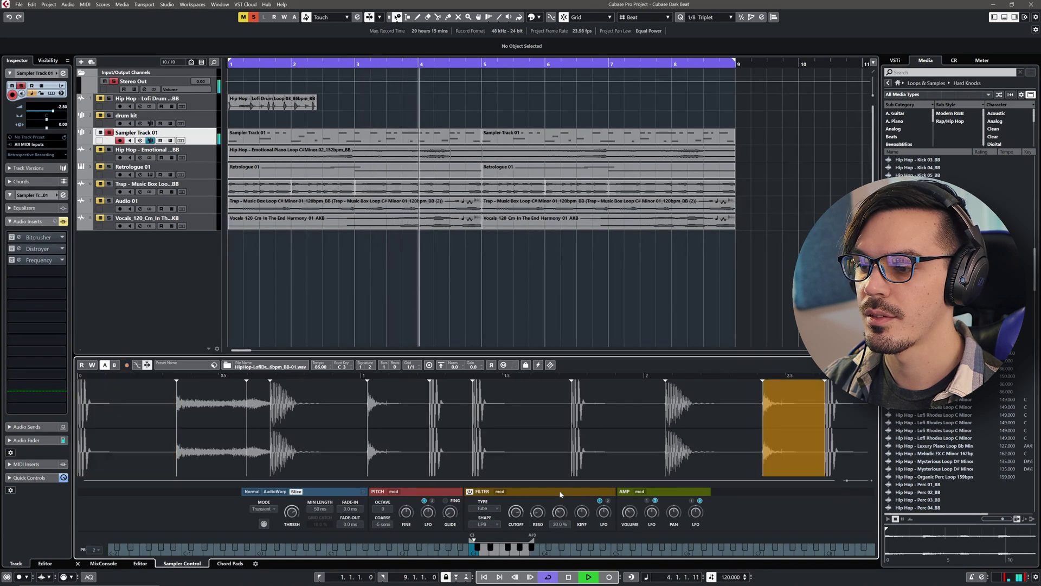
Set the filter drive to 33.5 %, choose the Clip distortion type, and play from bar 1
mouse_move(560, 493)
left_mouse_down()
mouse_move(562, 424)
mouse_move(558, 483)
left_mouse_up()
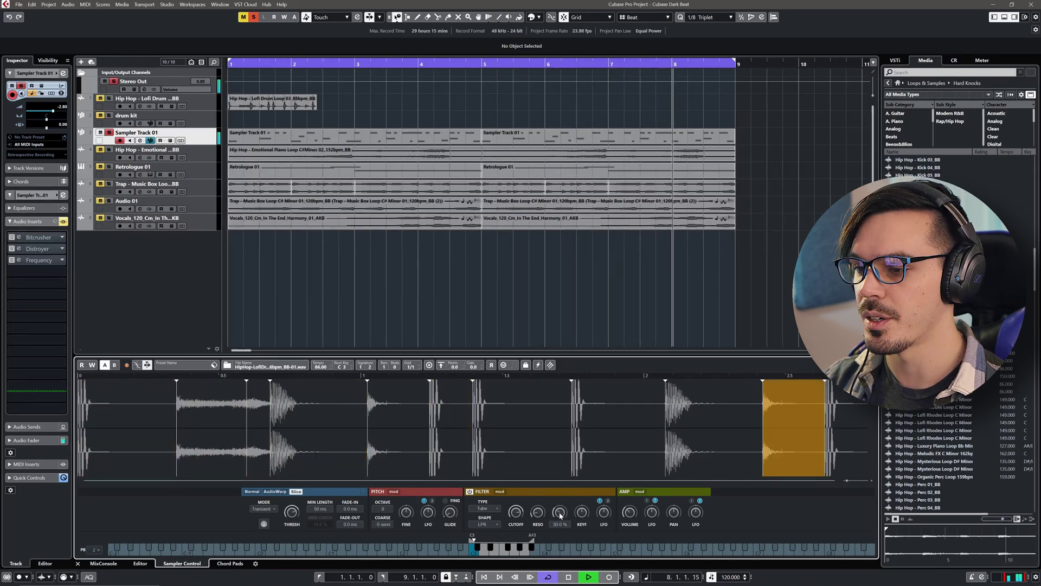
left_click_drag(559, 510, 560, 513)
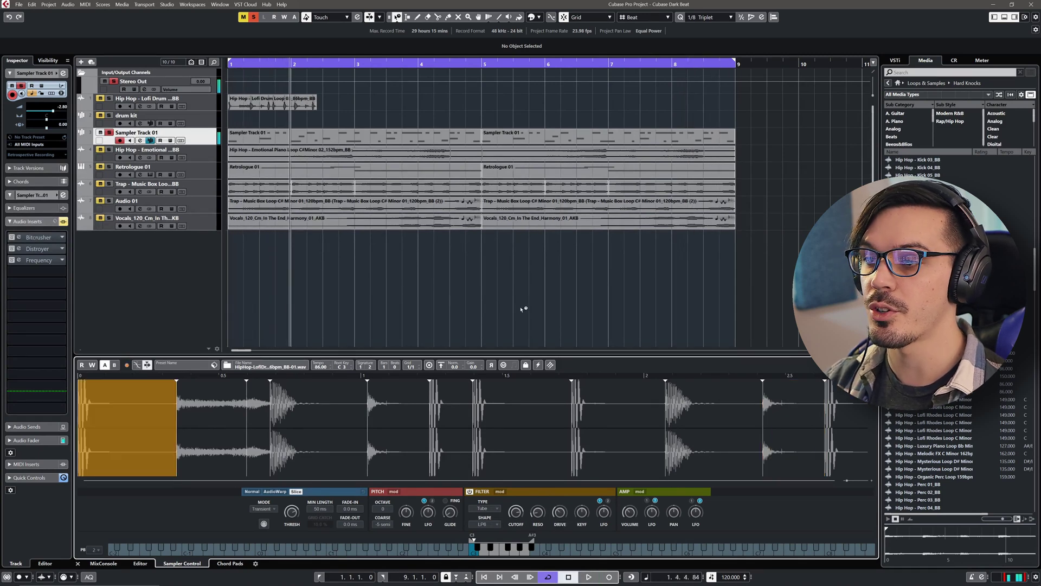
left_click(494, 509)
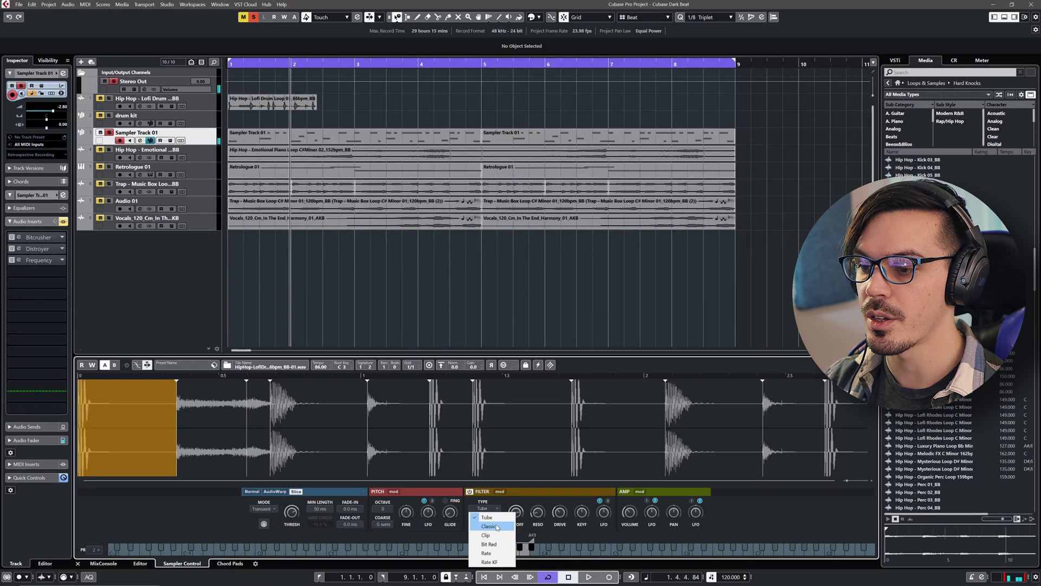
left_click(494, 535)
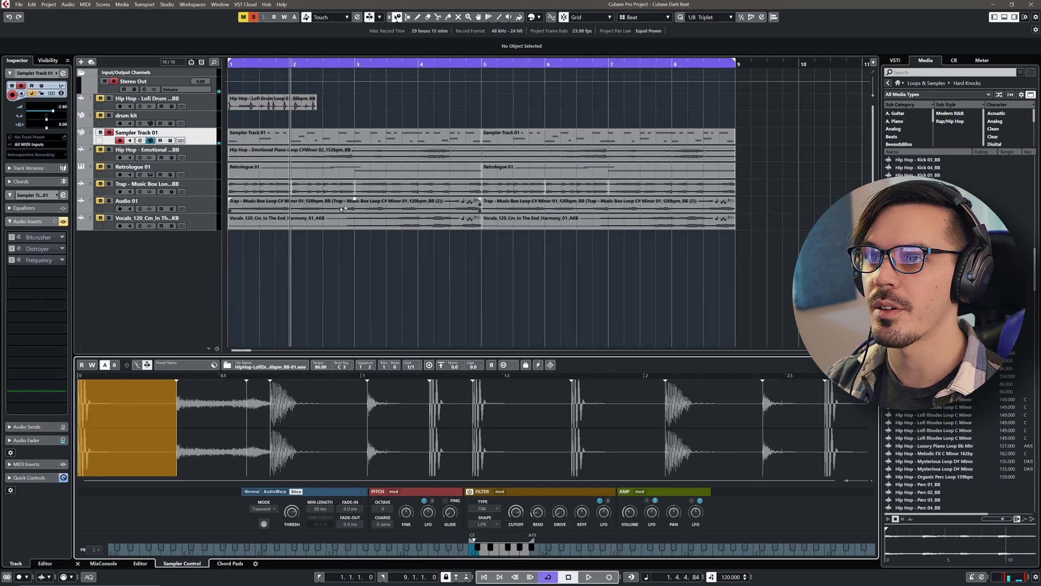
left_click(230, 63)
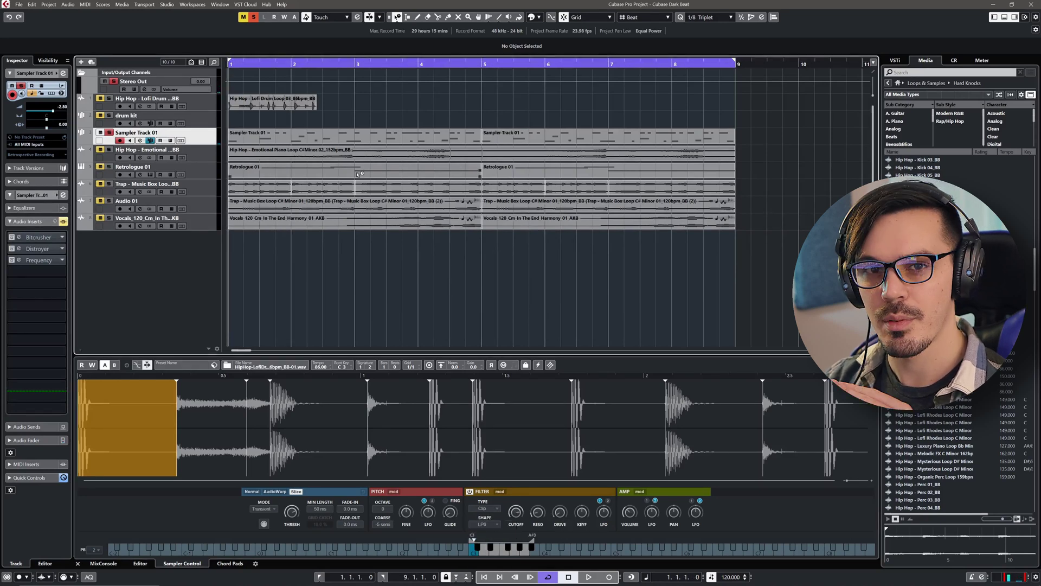
key("space")
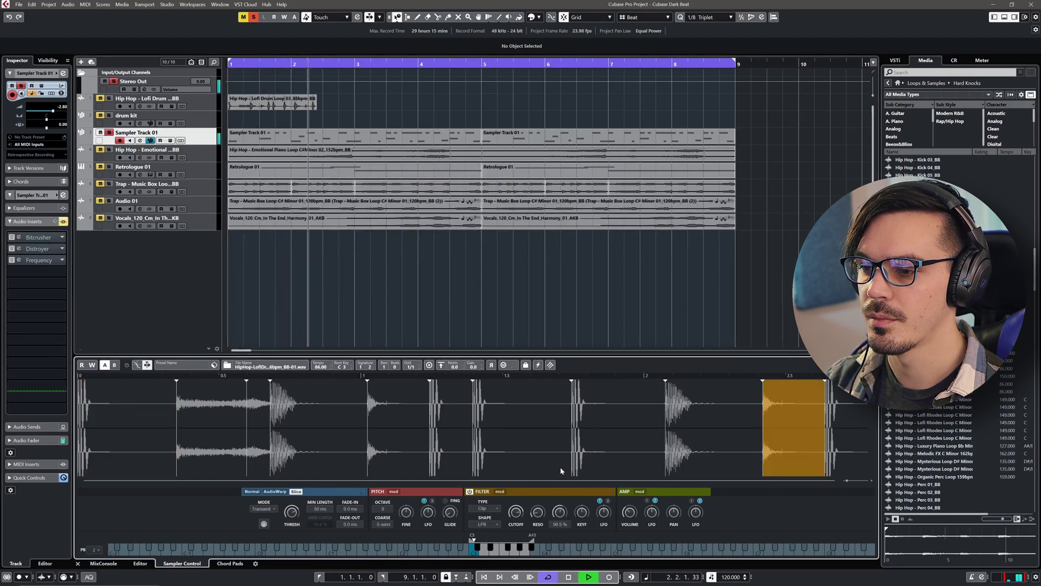
Compare the Rate distortion type, then return to Clip
left_click(495, 508)
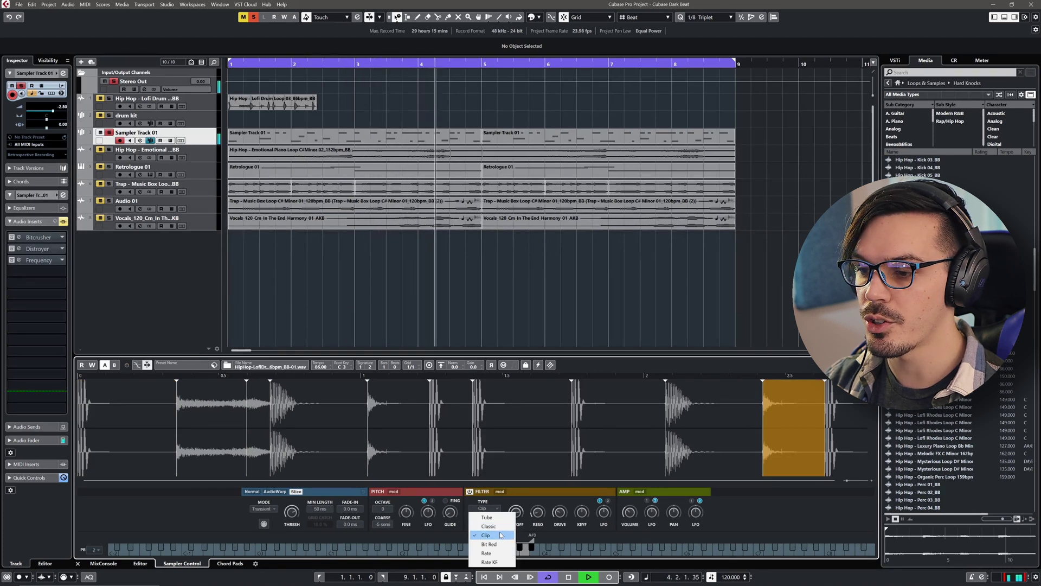
left_click(496, 553)
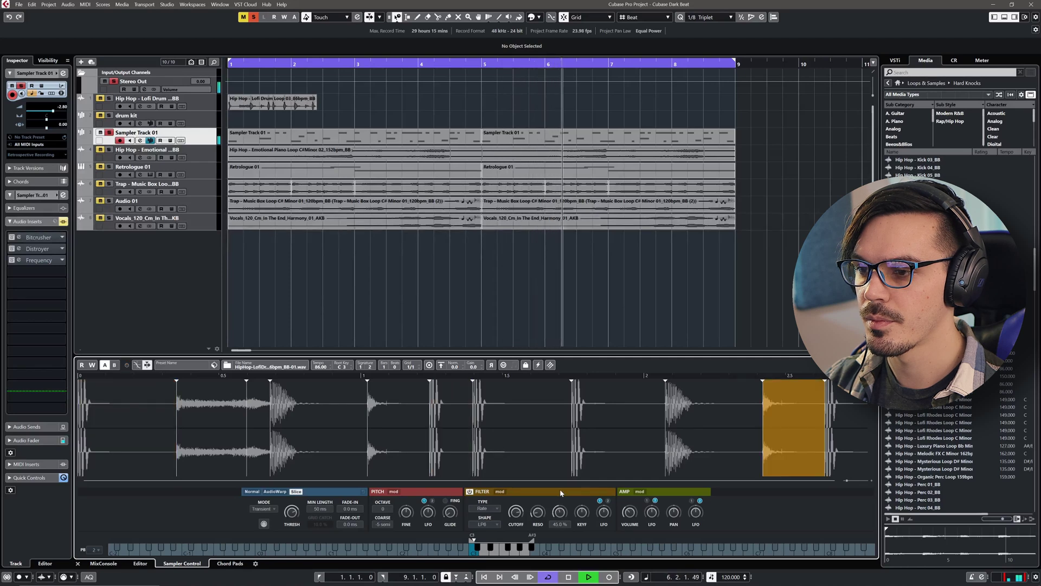
left_click(483, 508)
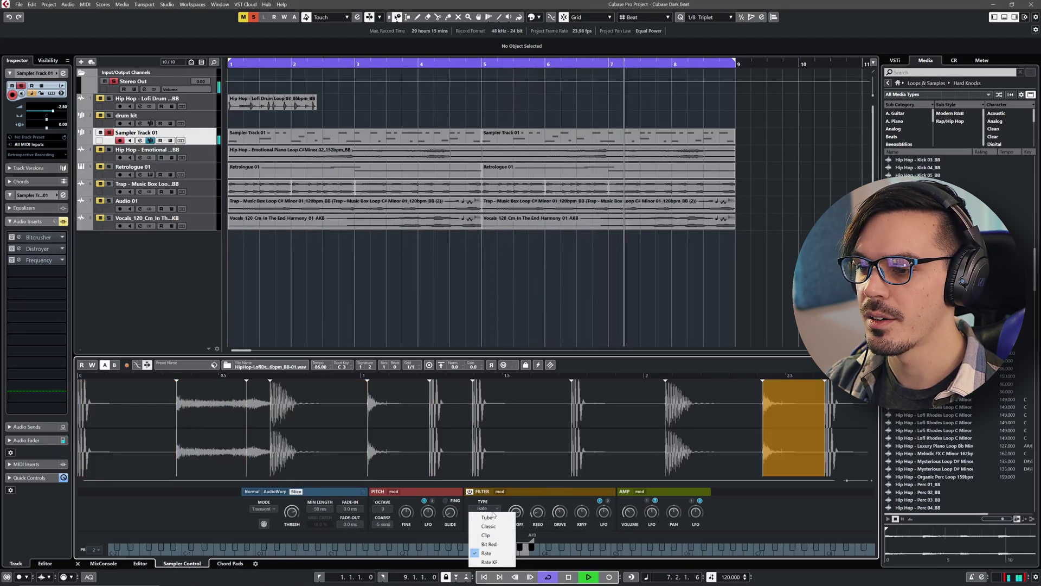
left_click(486, 535)
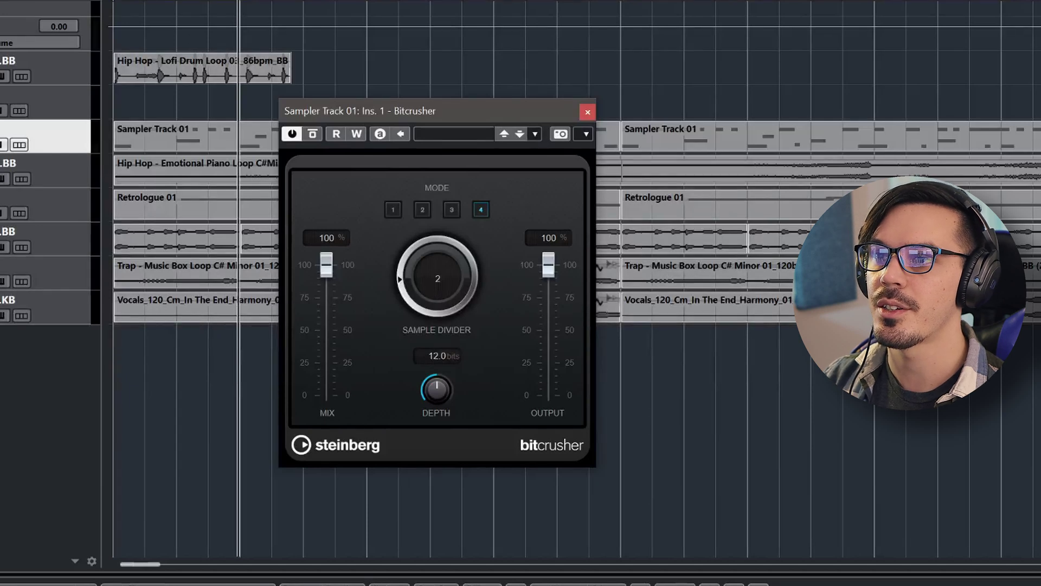
Restart playback and briefly bypass the Bitcrusher to compare the sound
key("space")
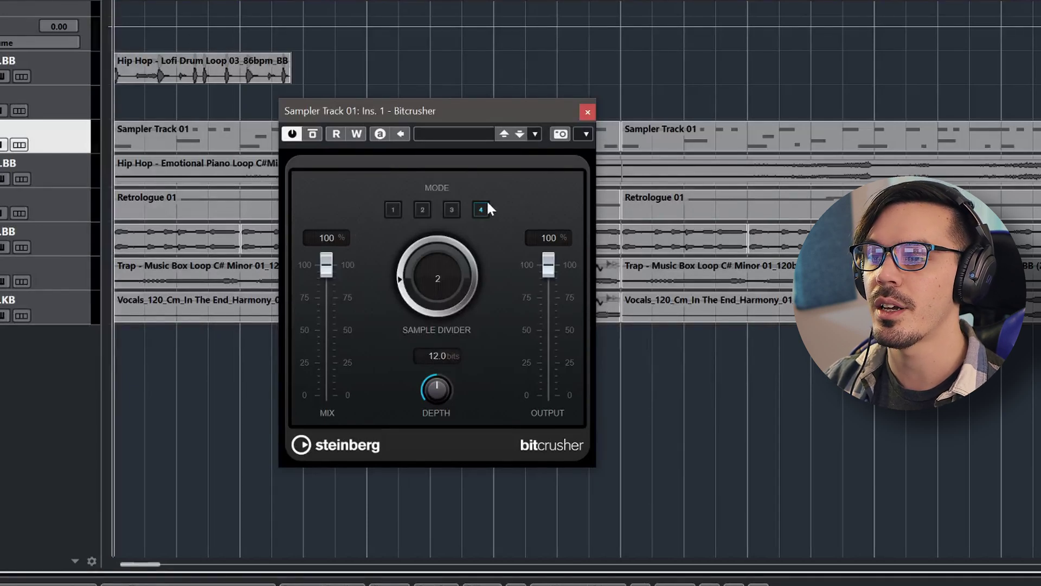
key("space")
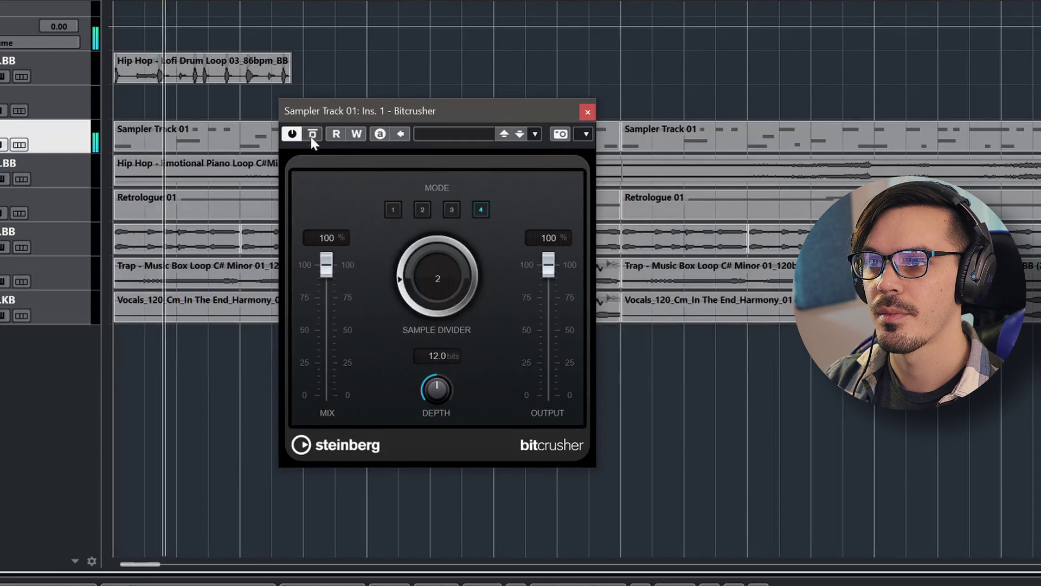
left_click(312, 134)
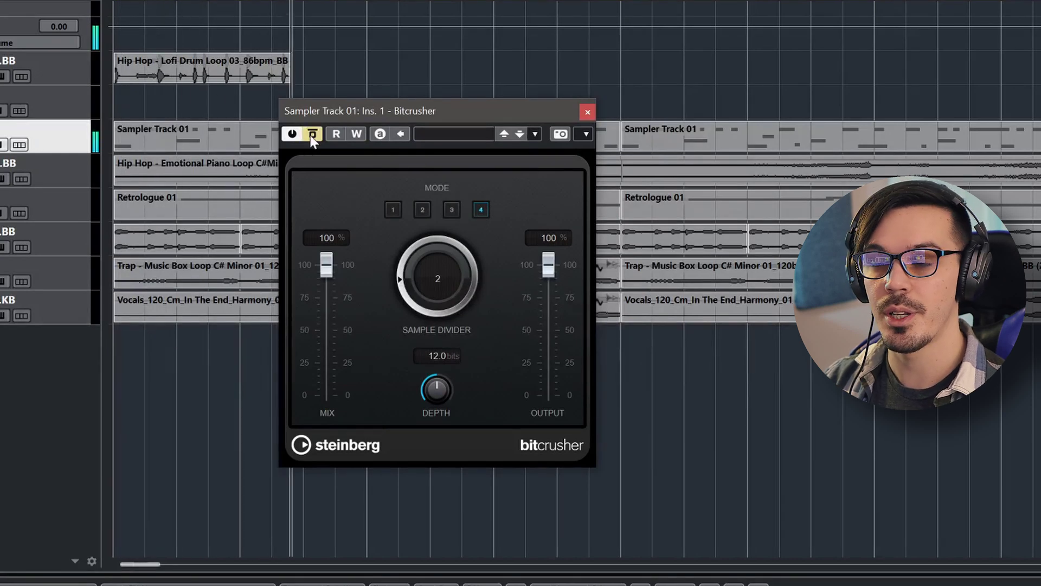
left_click(312, 133)
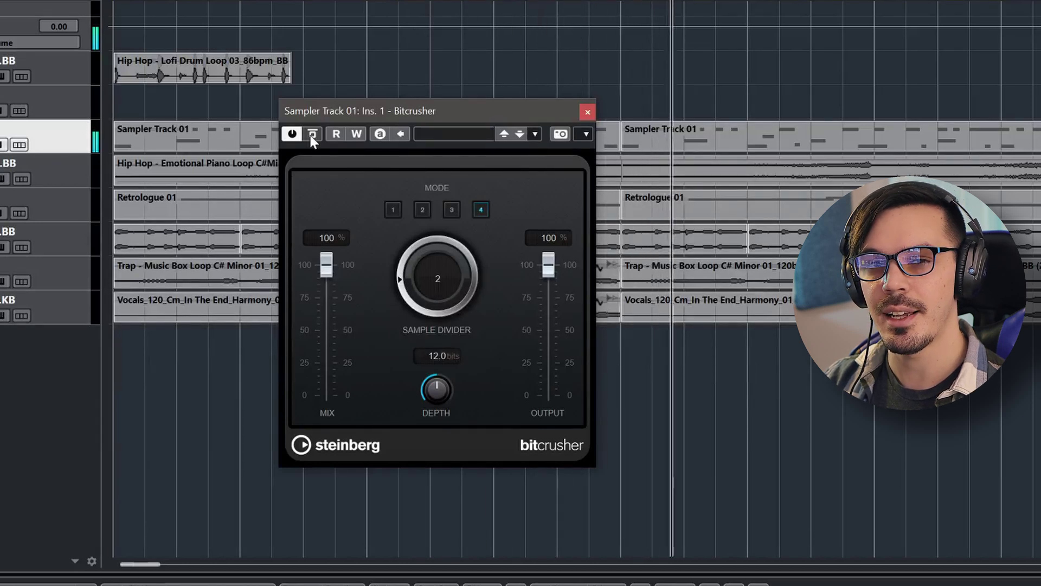
Bring the Bitcrusher mix down to 66 % and settle the sample divider at 2
left_click_drag(459, 246, 457, 232)
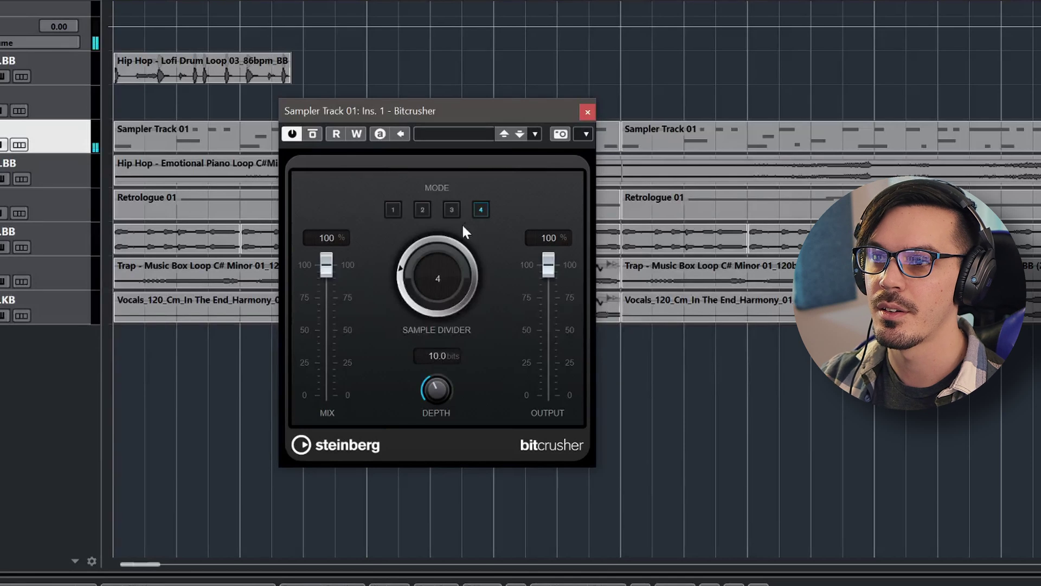
key("space")
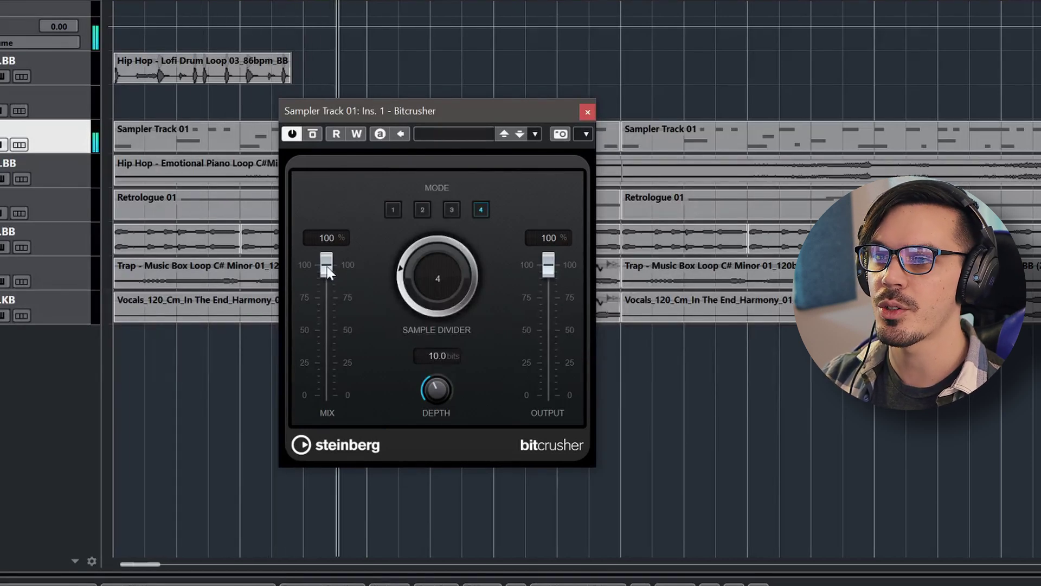
left_click_drag(328, 271, 328, 332)
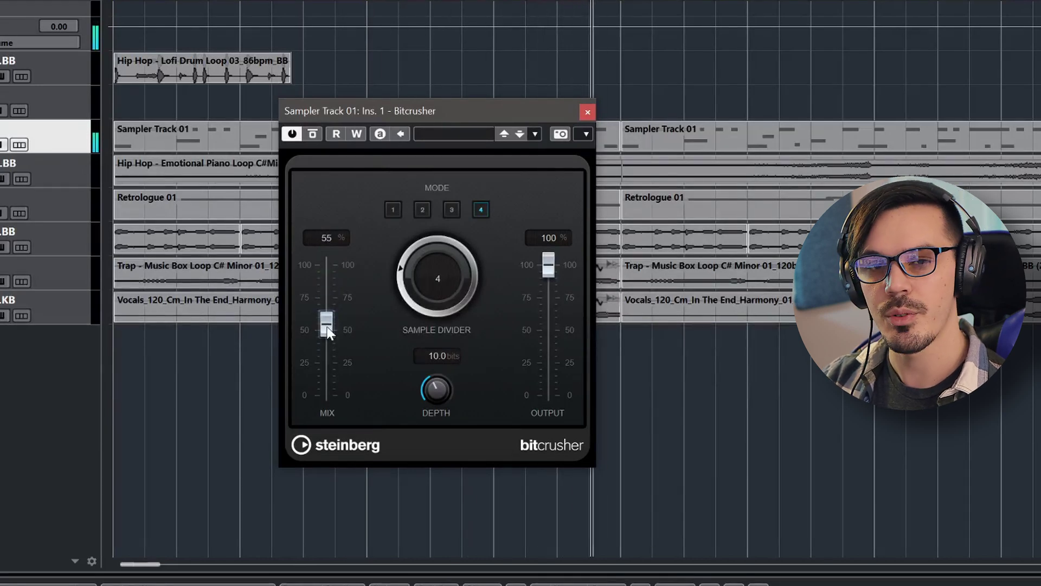
left_click_drag(446, 285, 452, 304)
left_click_drag(328, 326, 331, 313)
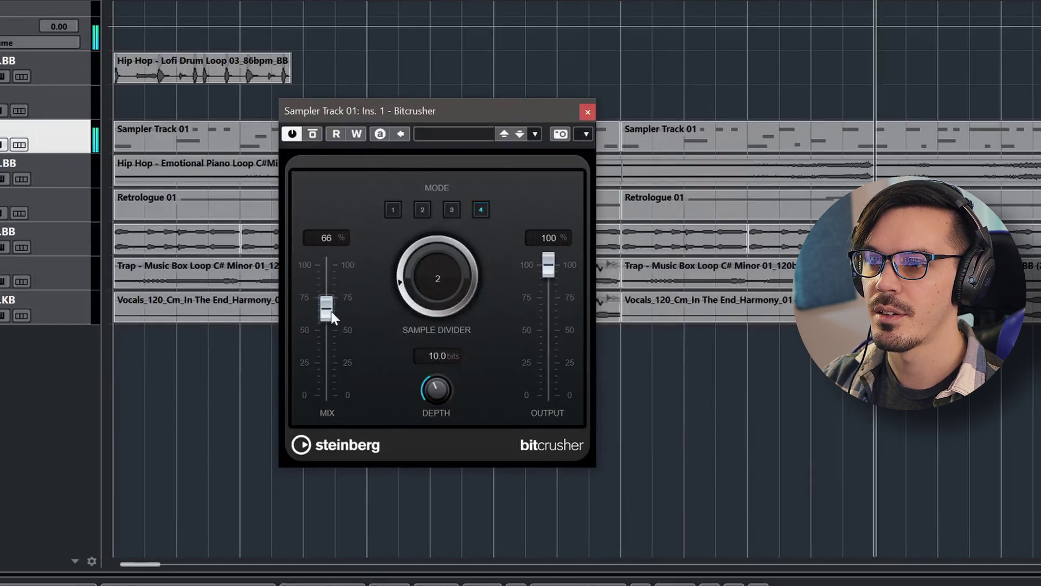
Play the loop through the Distroyer, sweeping its mix up and down, and leave it at 40 %
left_click(588, 112)
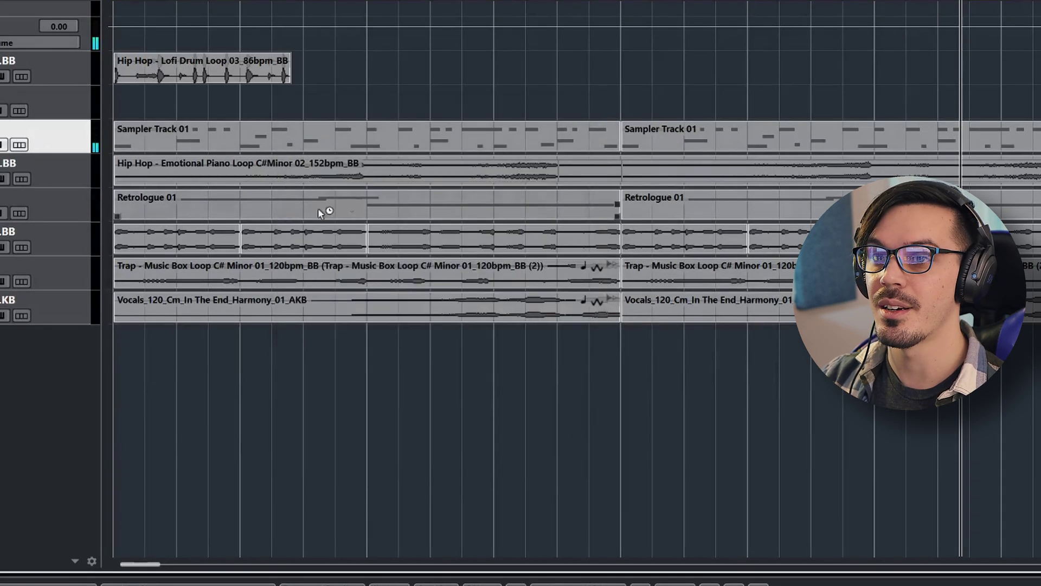
left_click(147, 248)
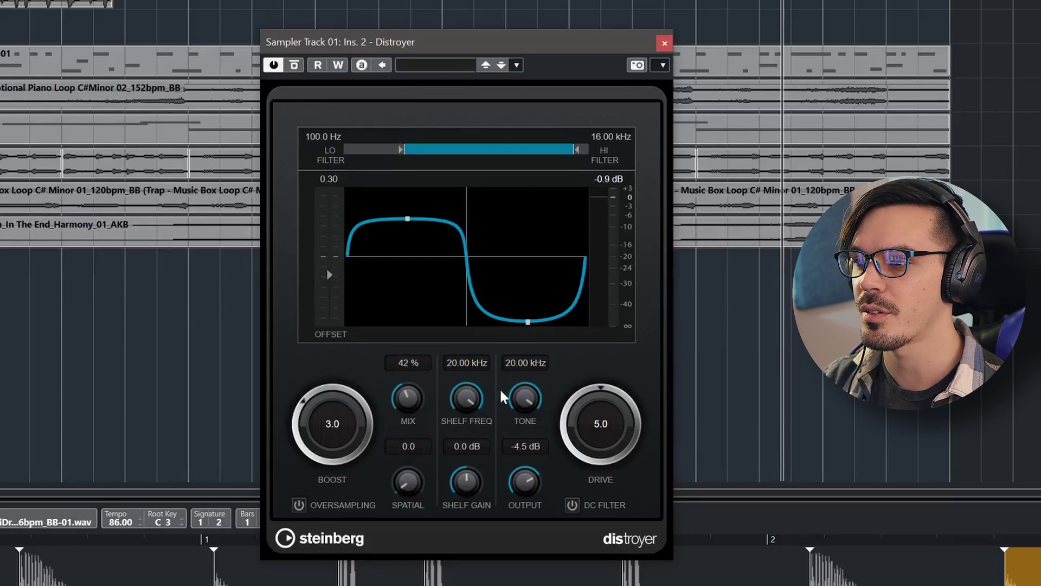
key("space")
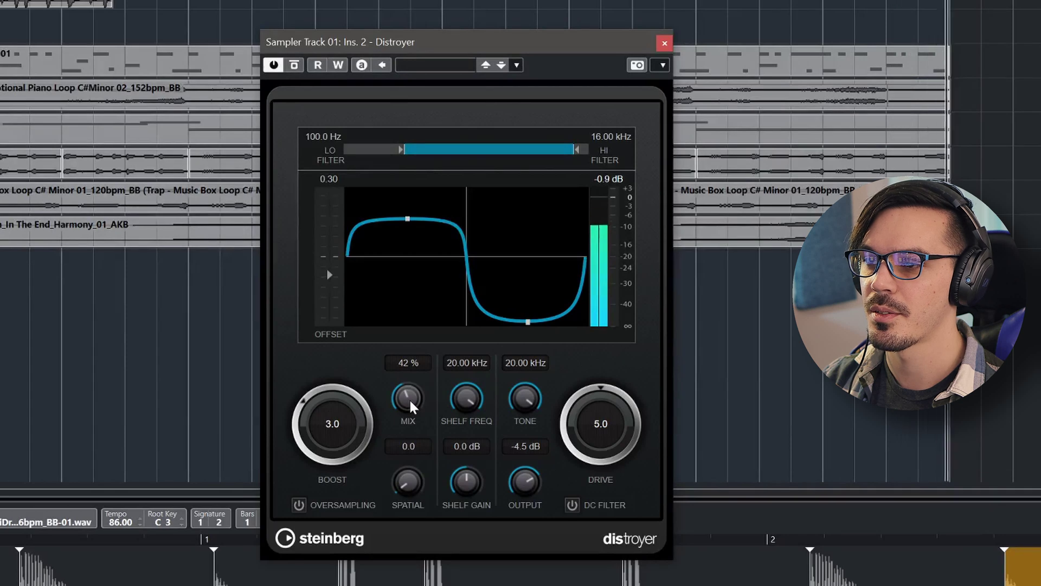
left_click_drag(408, 400, 449, 225)
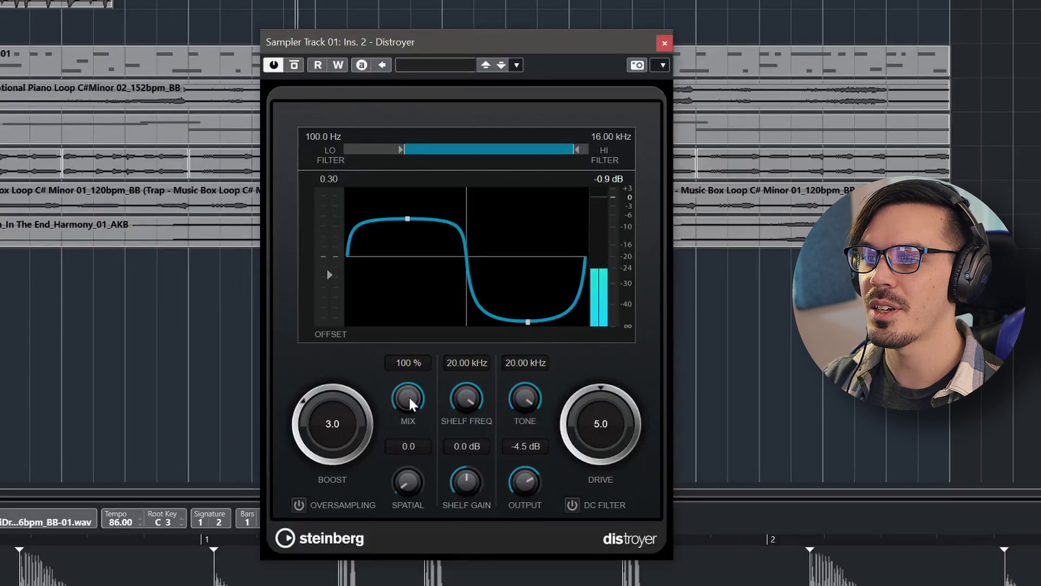
left_click_drag(410, 402, 404, 332)
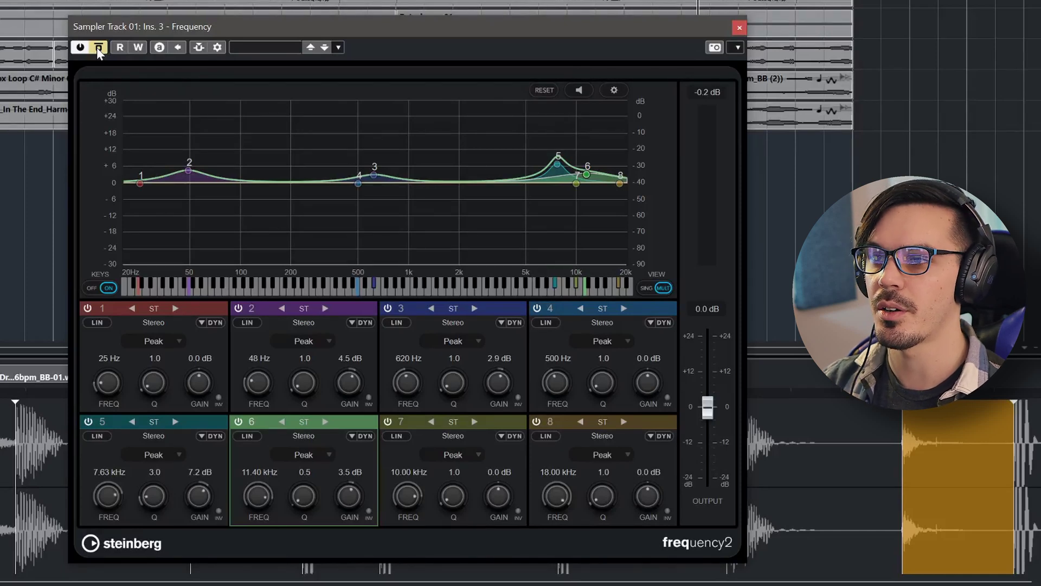
Re-enable the Frequency EQ and play the loop to hear it
left_click(98, 47)
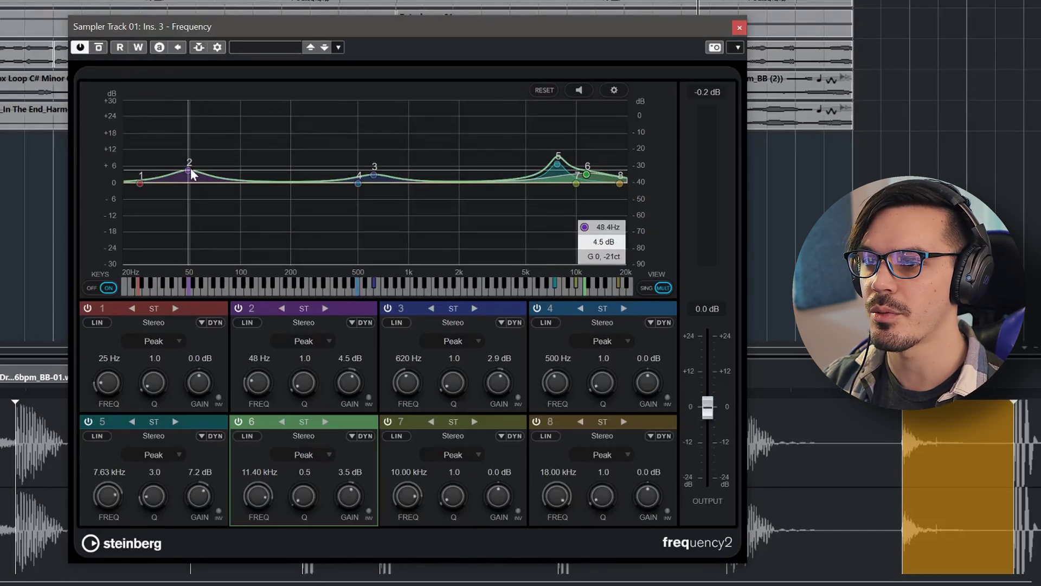
key("space")
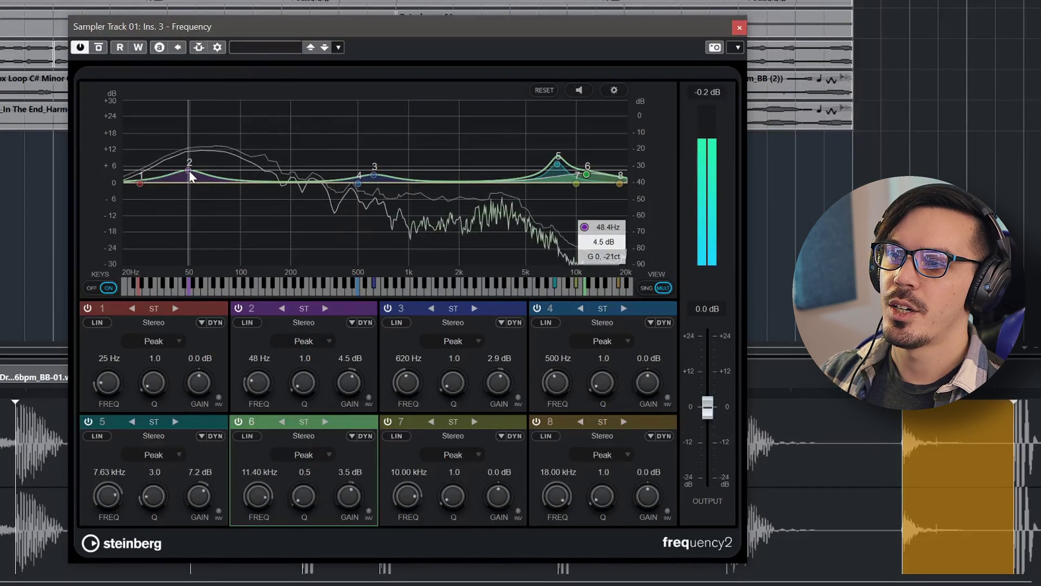
key("space")
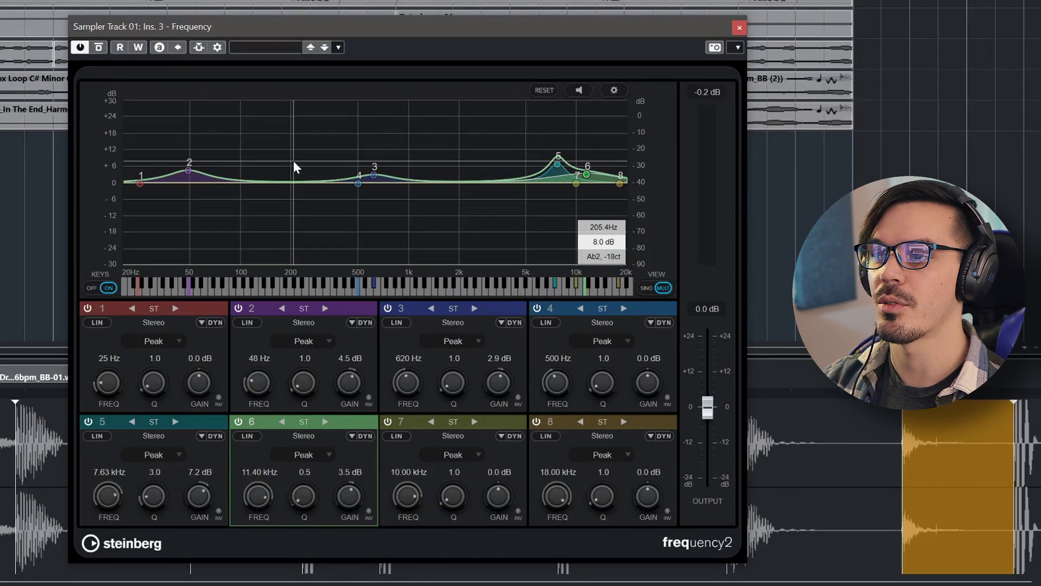
key("space")
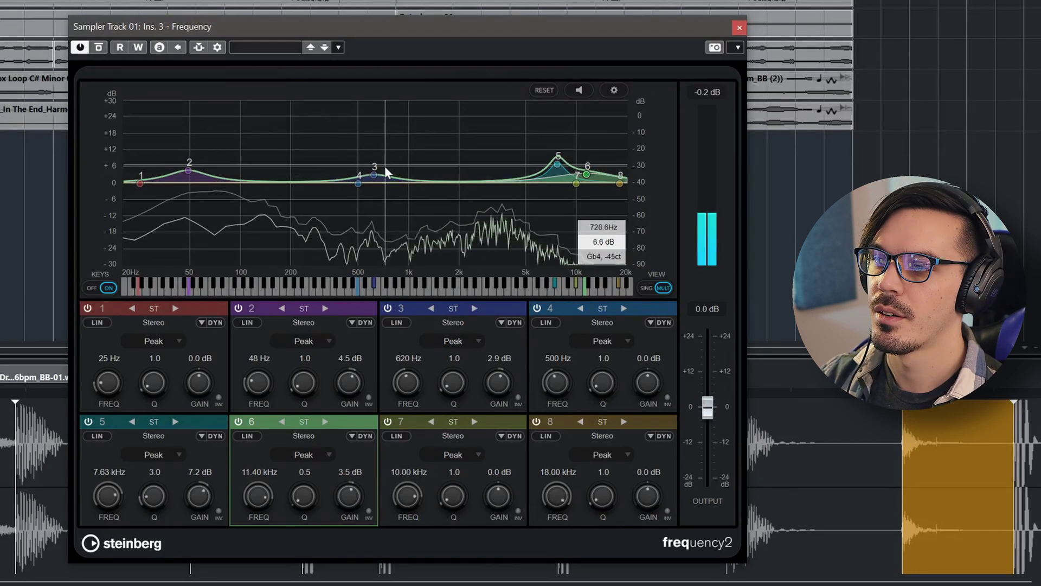
key("space")
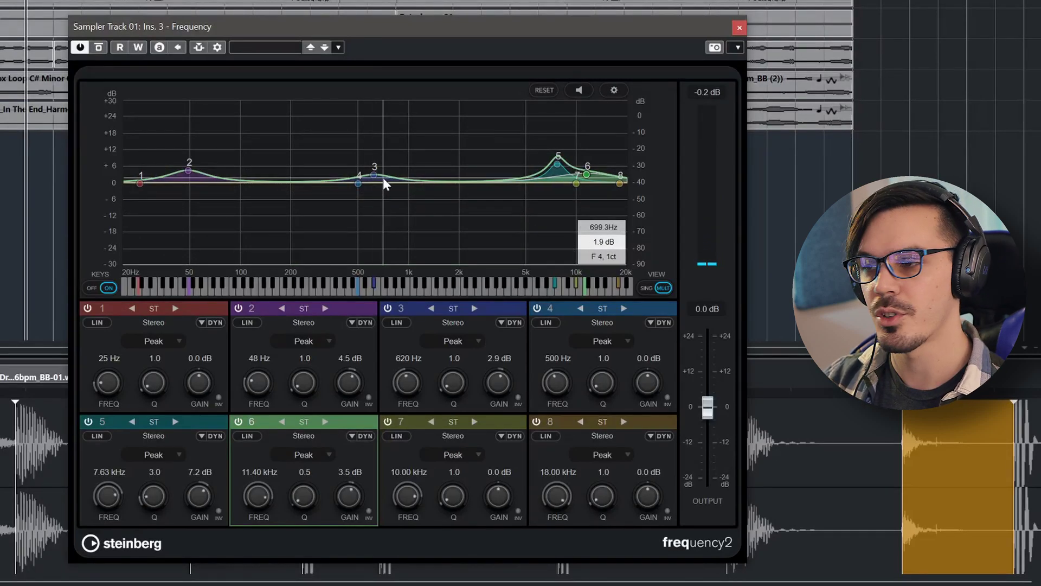
key("space")
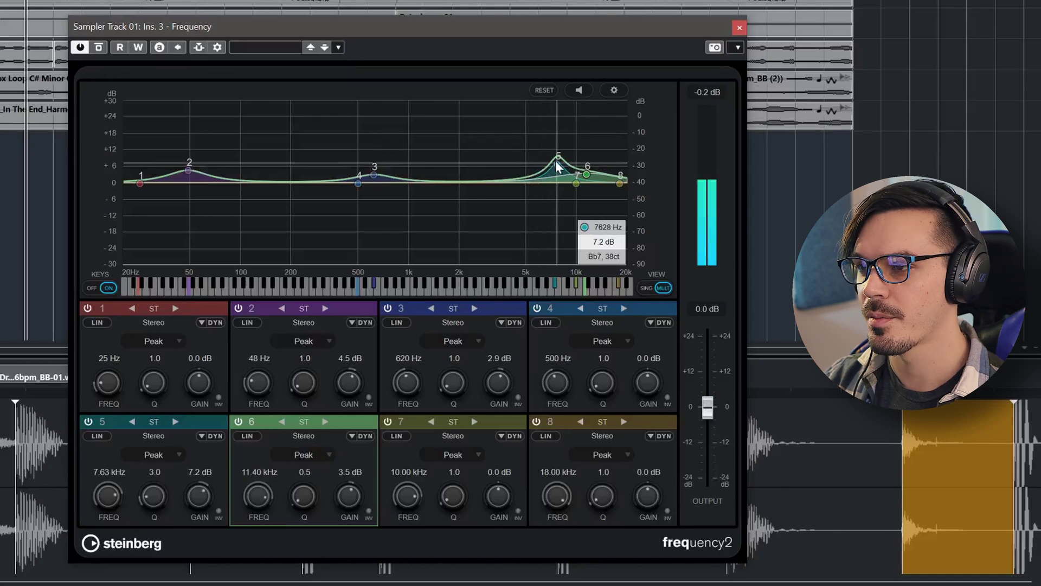
Move band 5's boost to 8.96 kHz at 4.0 dB, comparing against the bypassed EQ
left_click_drag(556, 162, 493, 144)
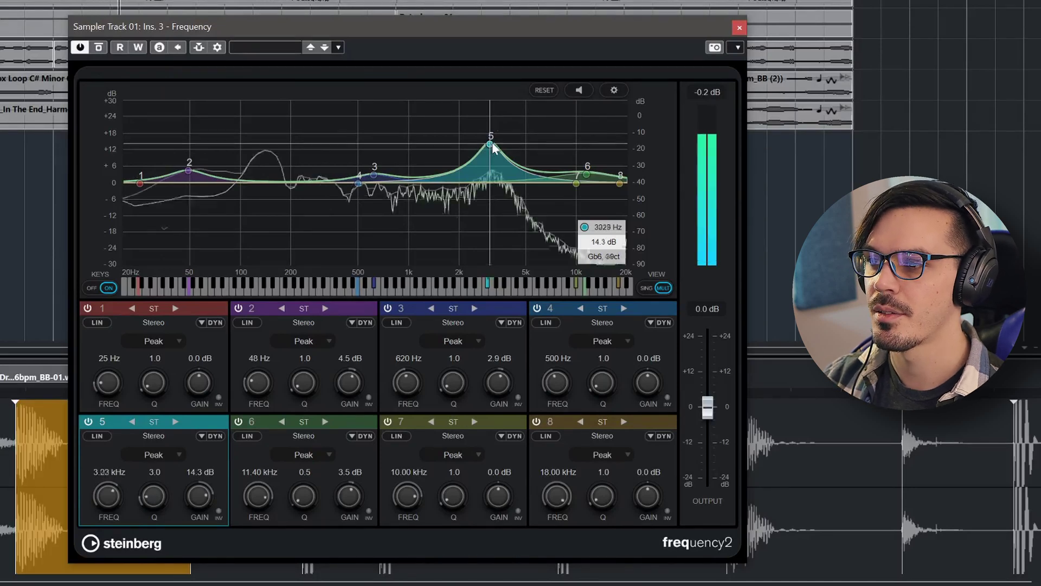
left_click_drag(490, 146, 568, 170)
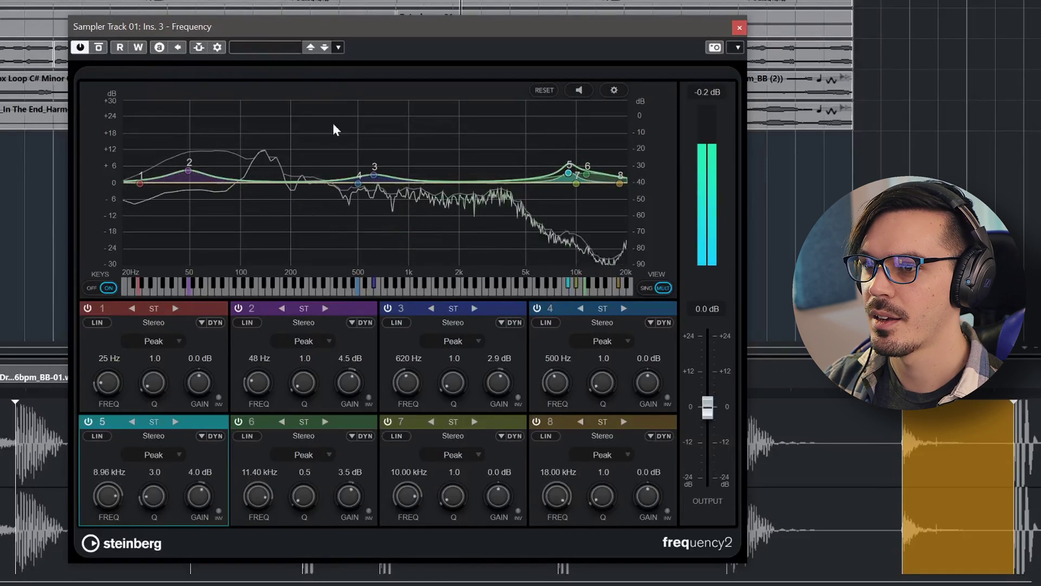
left_click(98, 47)
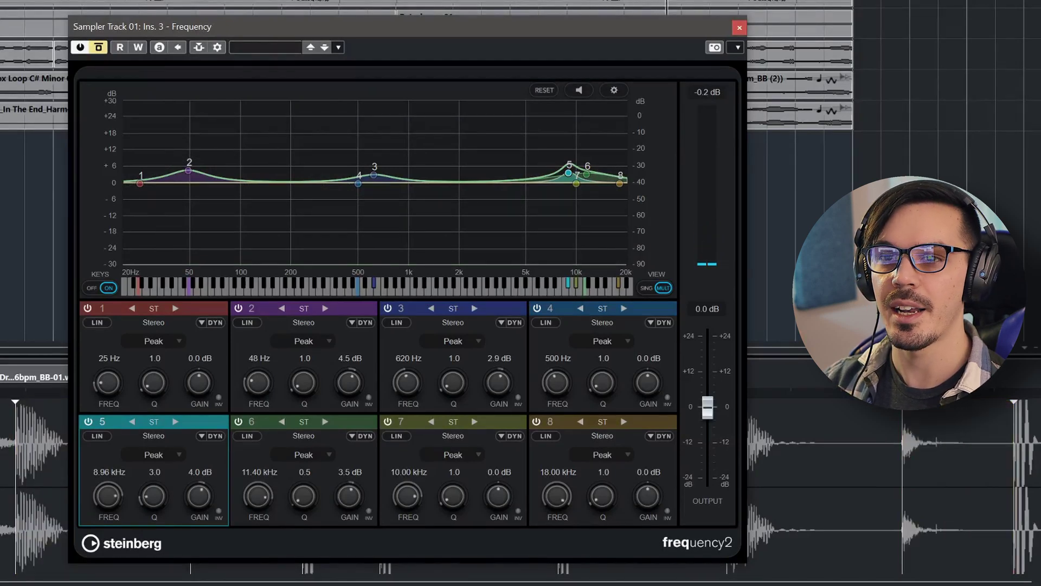
left_click(98, 47)
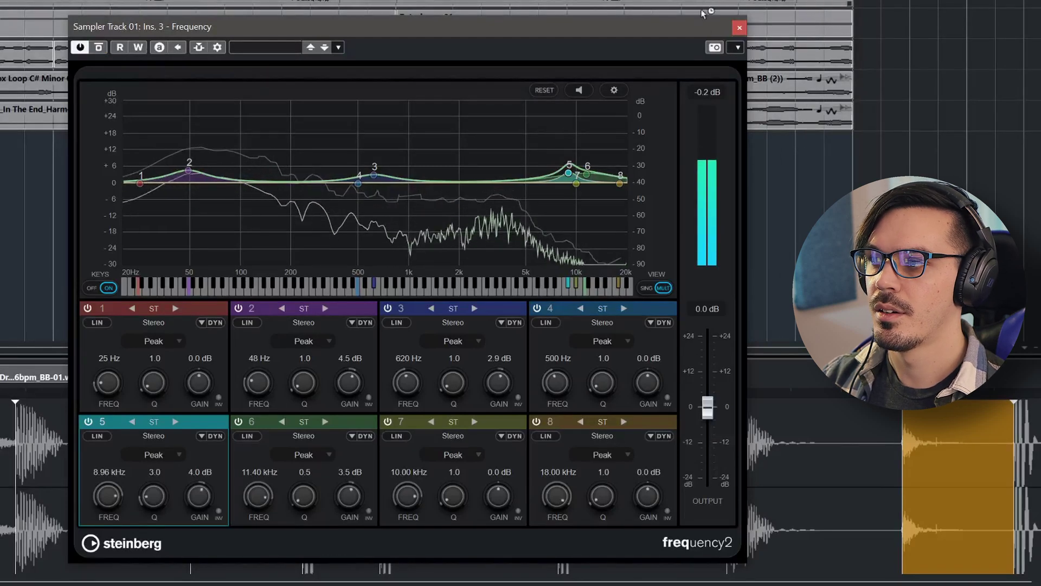
left_click(739, 27)
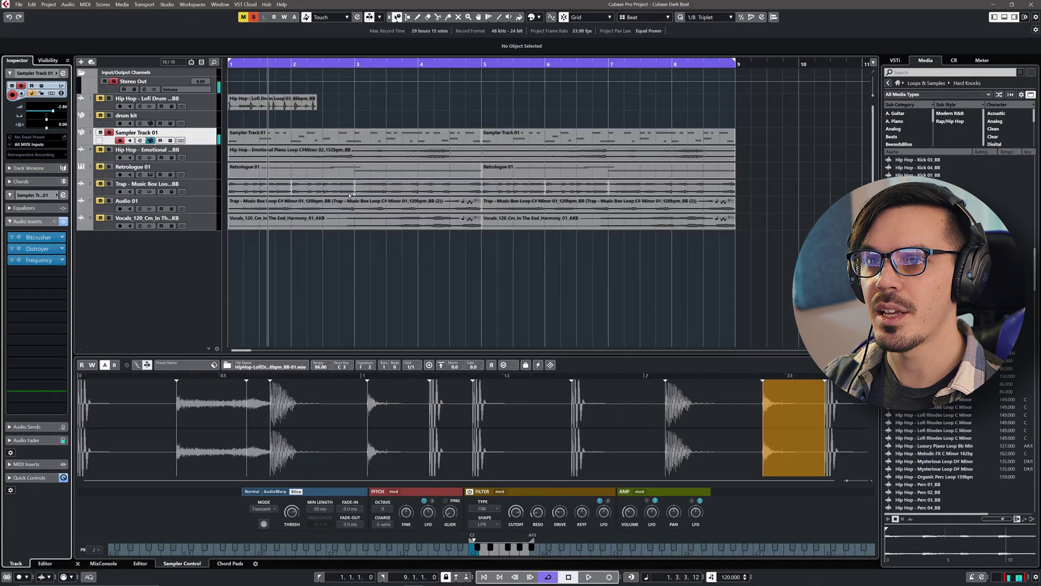
Unsolo Sampler Track 01, mute the Lofi drum loop, and play with all inserts active
left_click(109, 133)
left_click(63, 221)
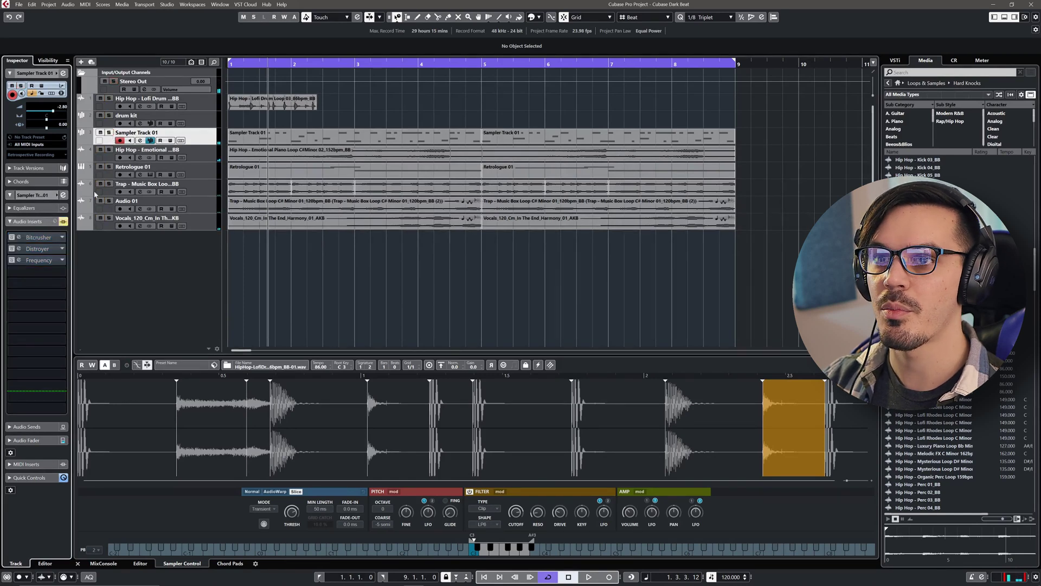
left_click(100, 99)
key("space")
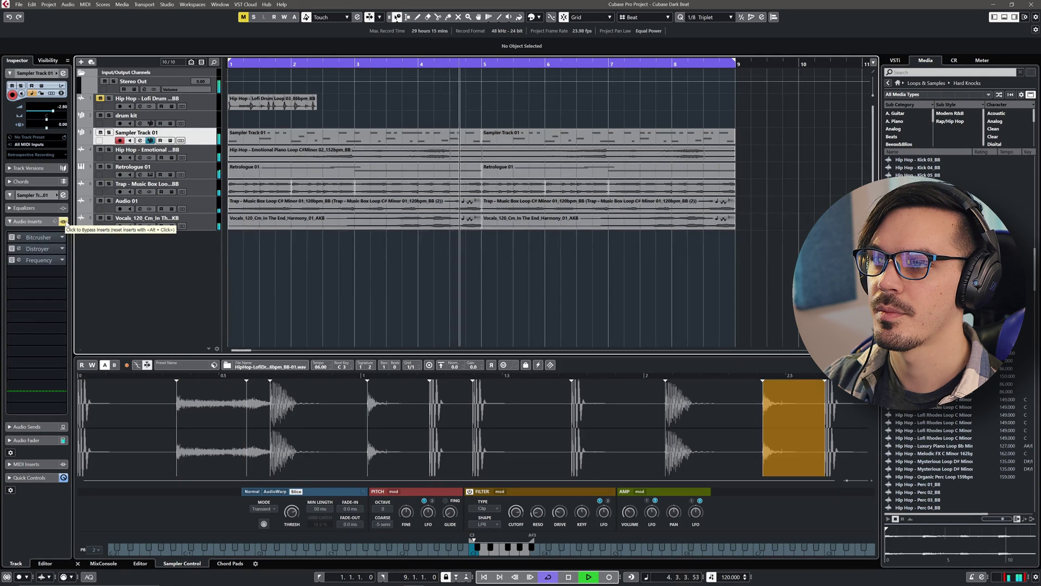
left_click(63, 221)
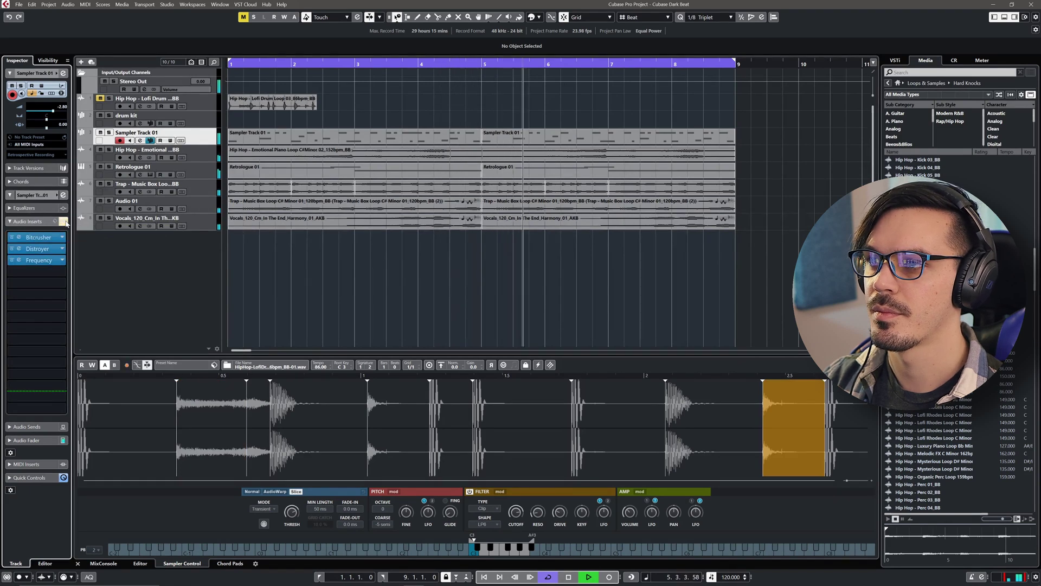